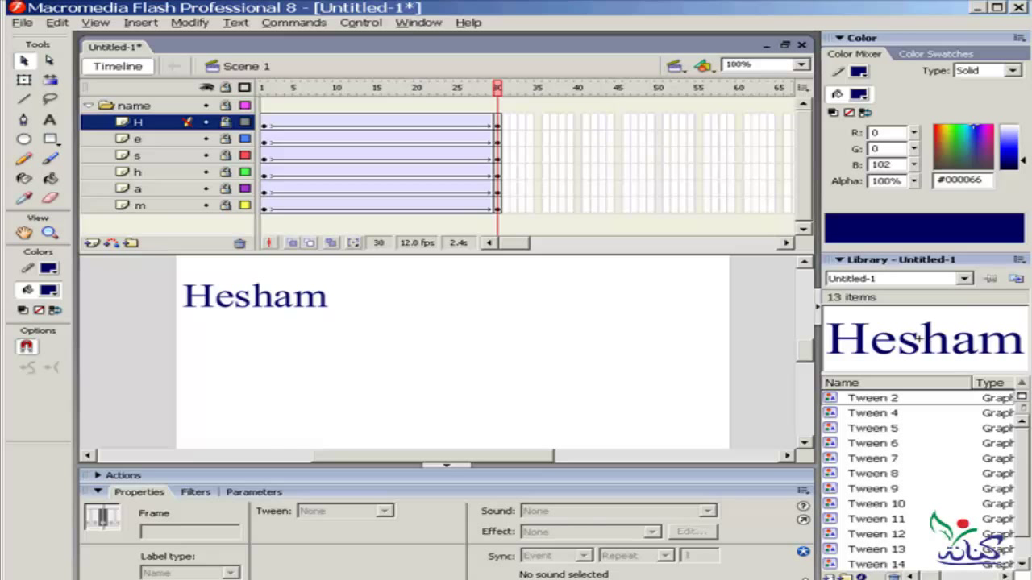
Unlock all letter layers and select frame 1 of the H tween, checking its Ease setting.
left_click(226, 87)
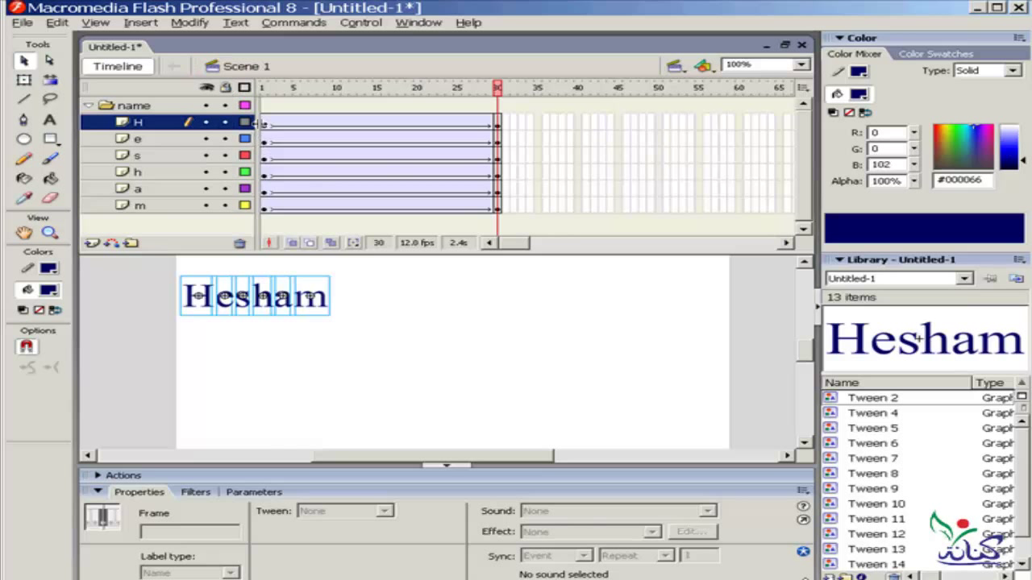
left_click(265, 122)
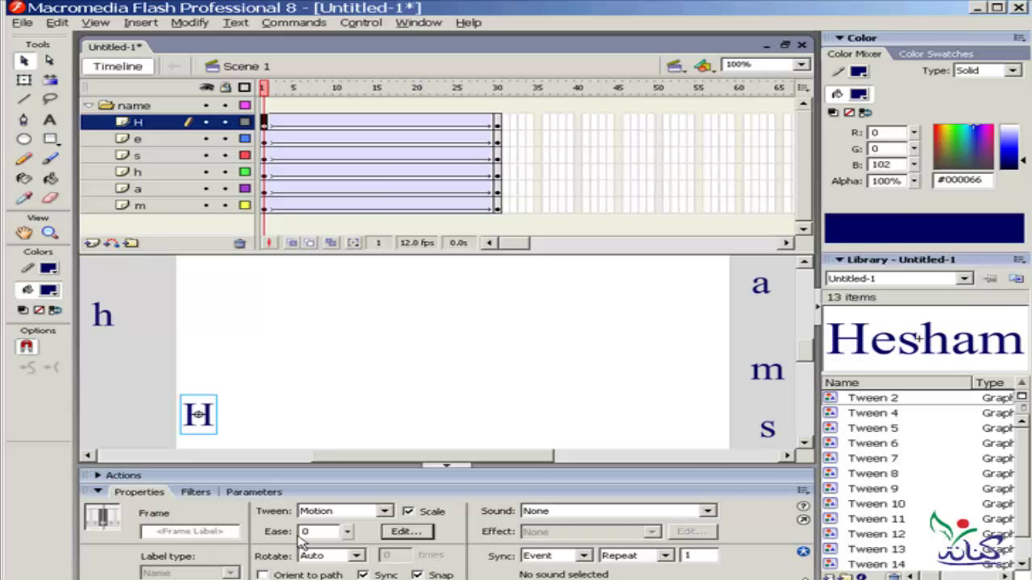
left_click(346, 532)
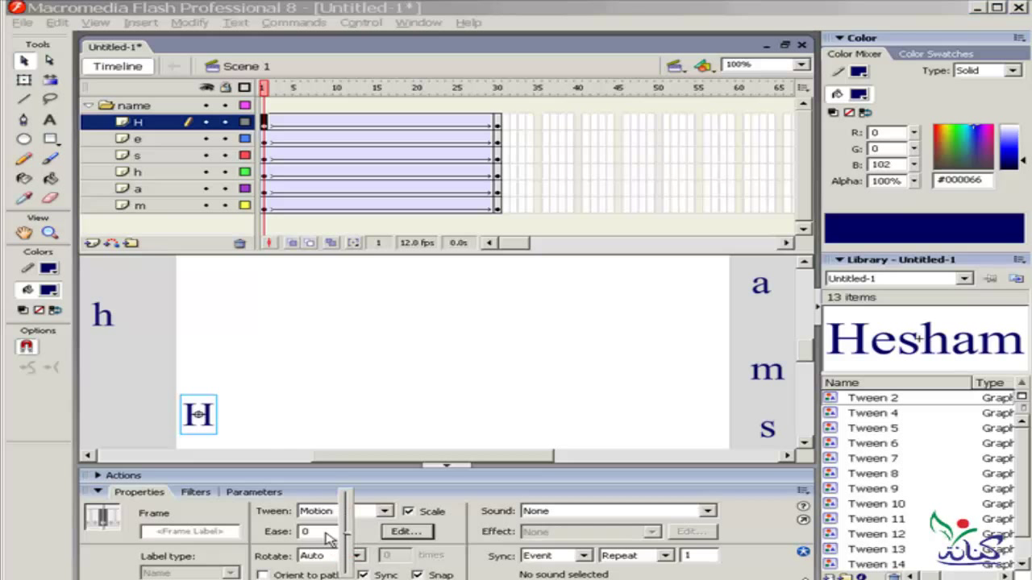
left_click(329, 537)
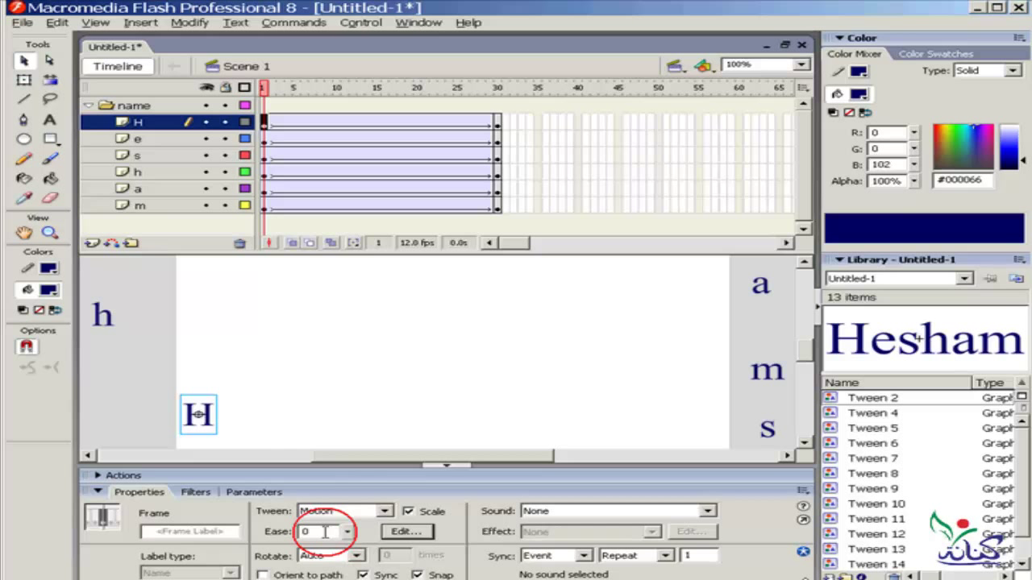
In the H tween's custom ease editor, bend the line into an S through frame 15, 47%.
left_click(401, 533)
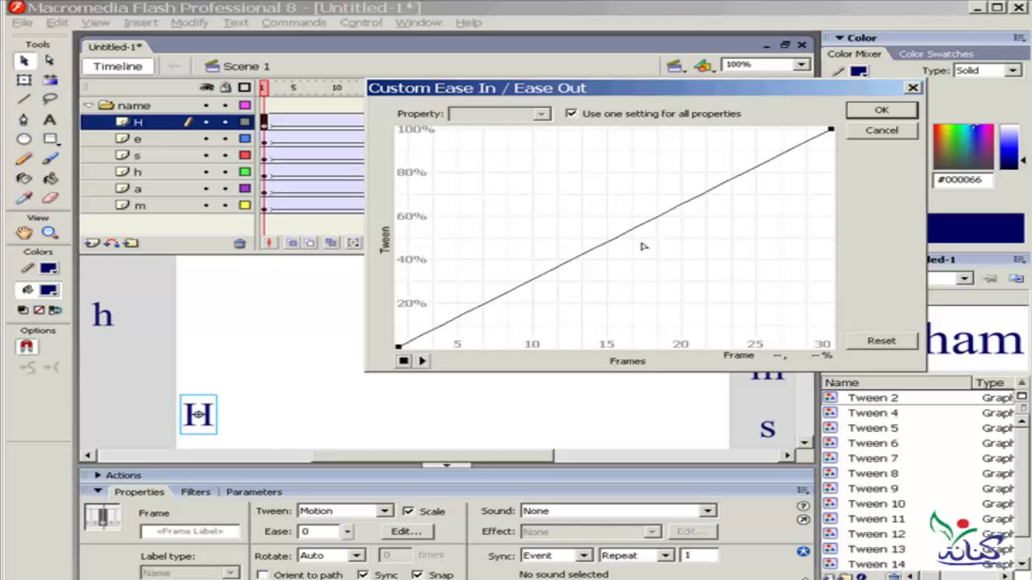
left_click(601, 245)
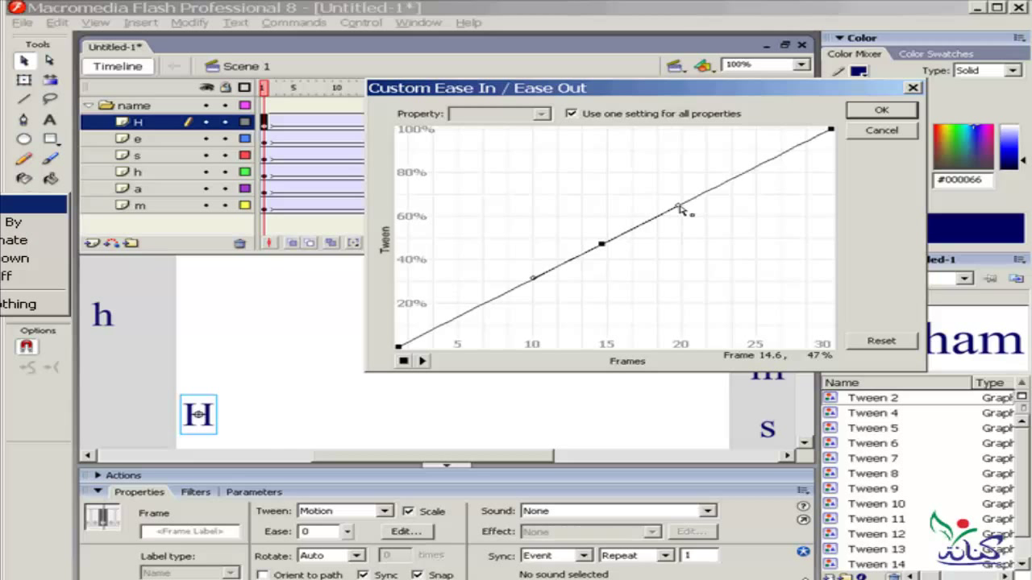
left_click_drag(678, 206, 699, 360)
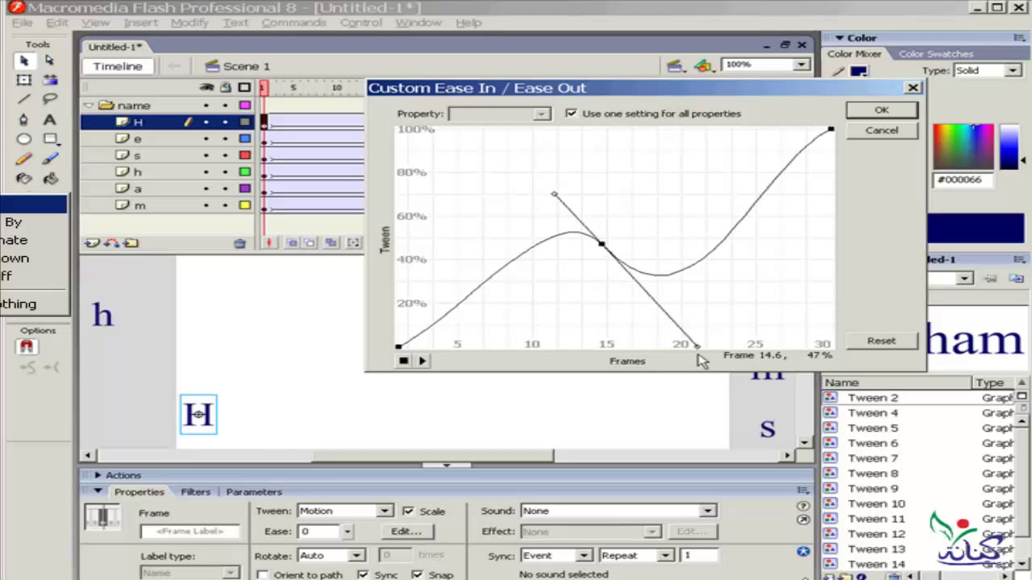
left_click_drag(554, 194, 464, 146)
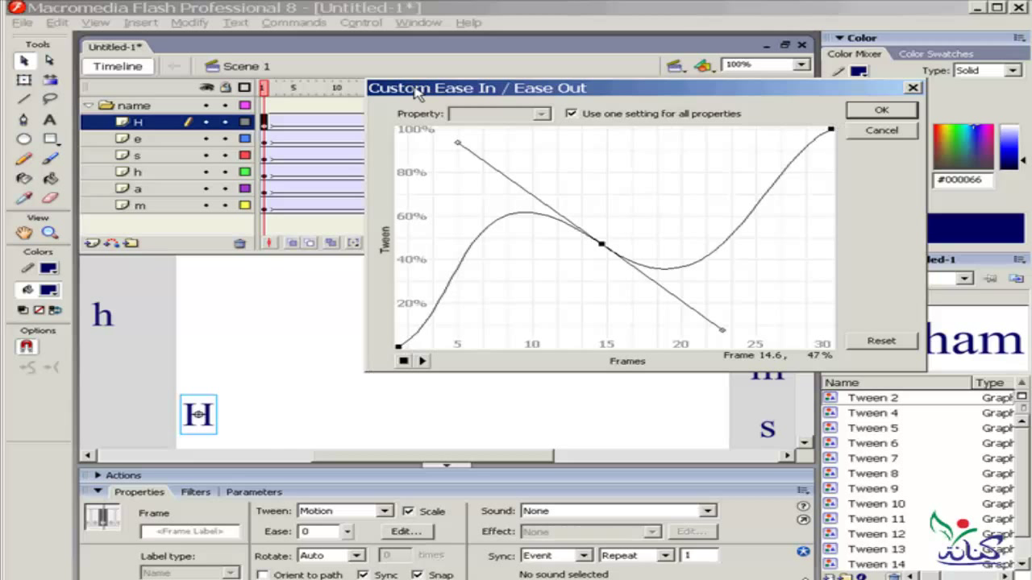
Move the Custom Ease dialog aside to reveal the stage and play the eased preview twice.
left_click_drag(407, 94, 760, 76)
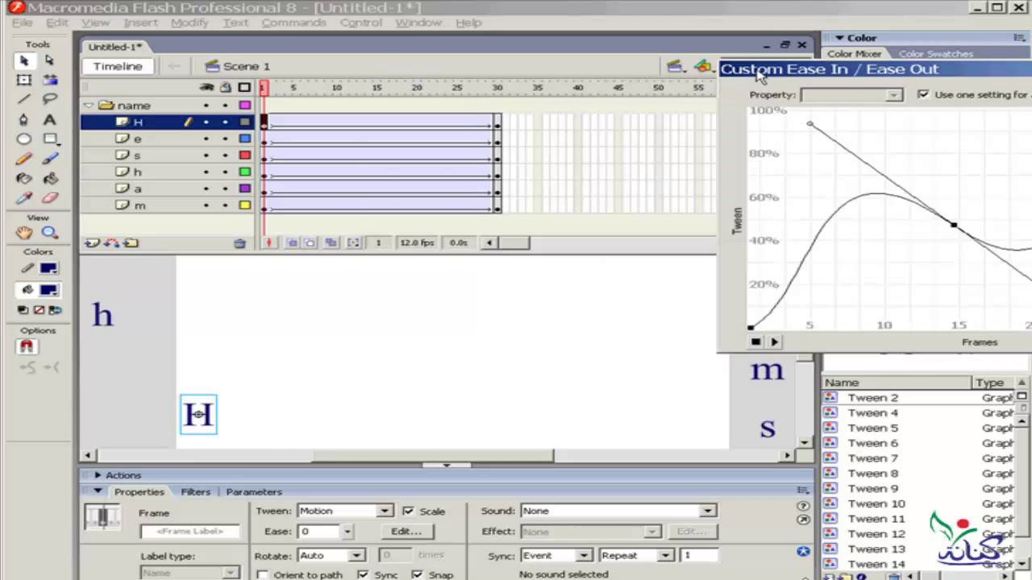
left_click(774, 343)
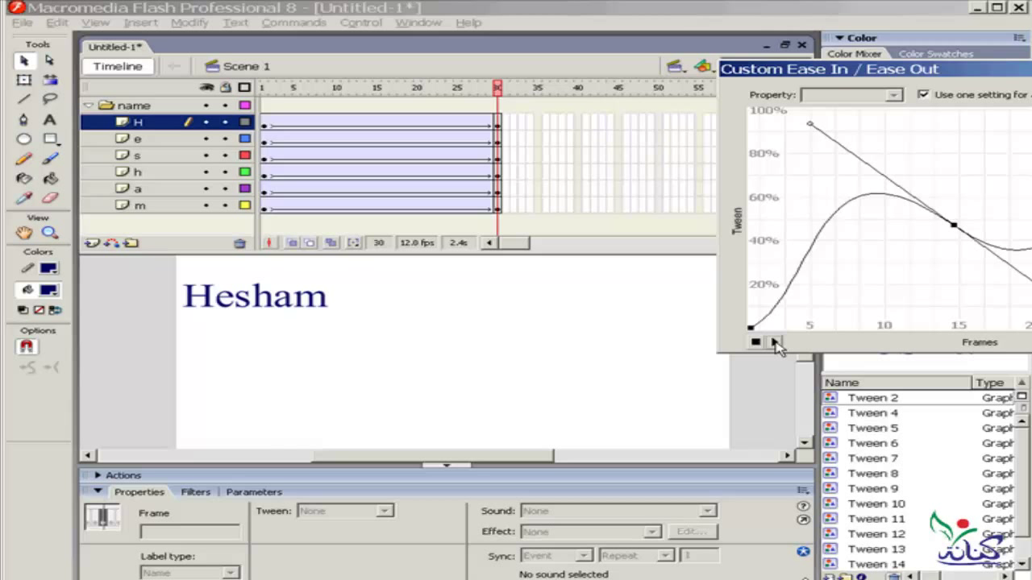
left_click(774, 342)
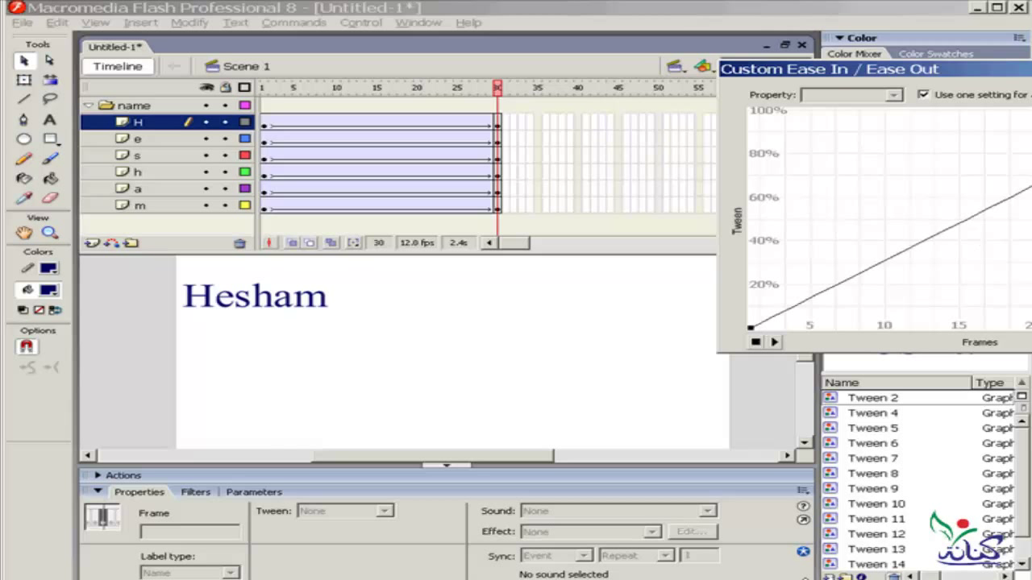
Replay the eased letter animation once more, then close the Custom Ease editor with Esc.
left_click(773, 342)
left_click(266, 131)
key("Escape")
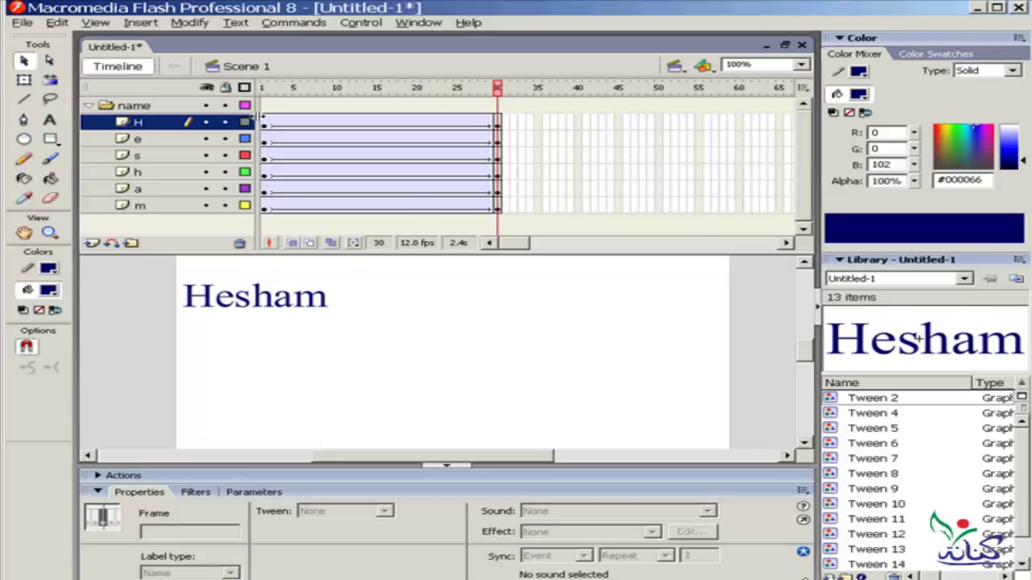
Apply an S-shaped custom ease through frame 16.3, 52.68% to the H tween.
left_click(264, 122)
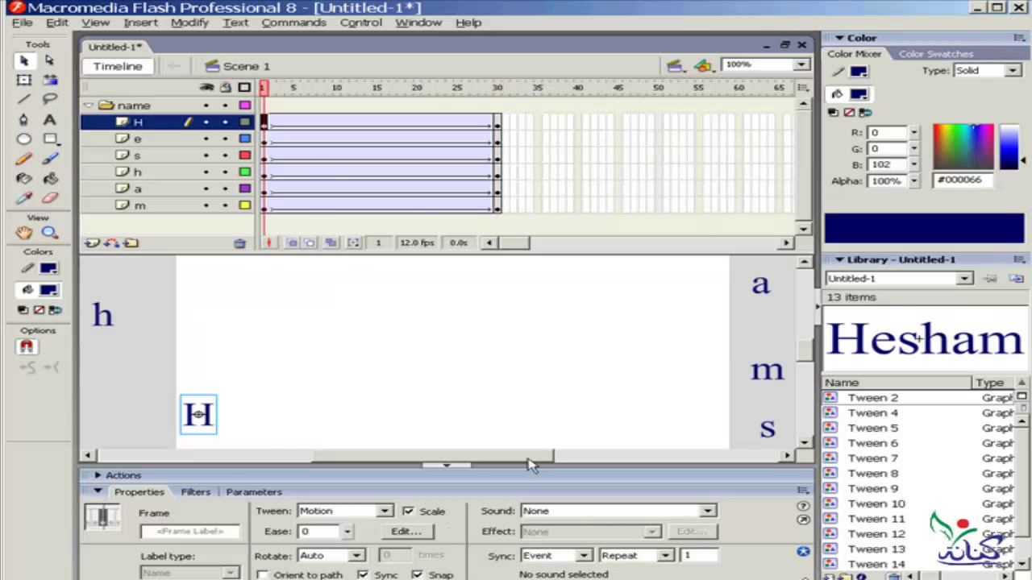
left_click(426, 532)
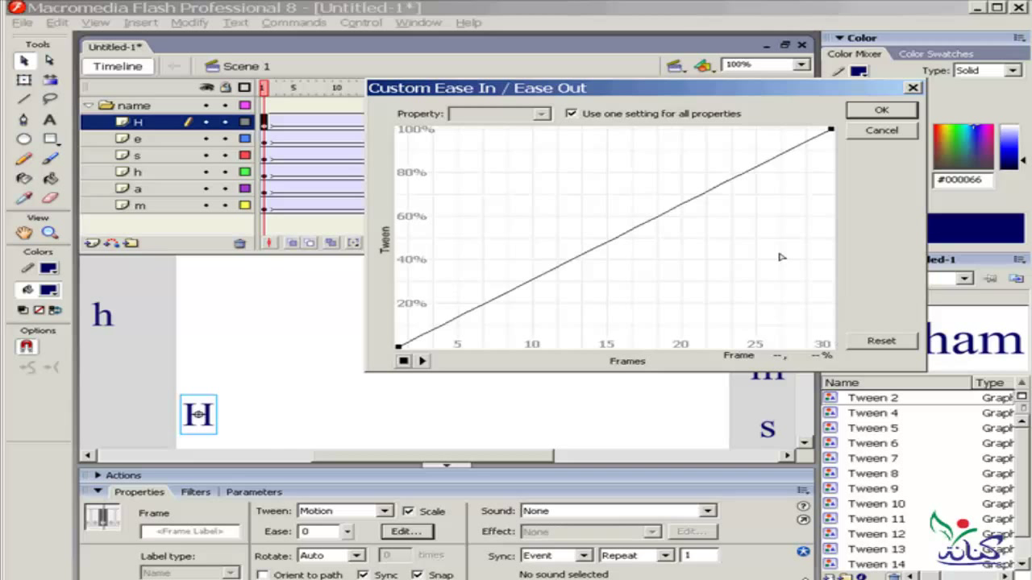
left_click(626, 232)
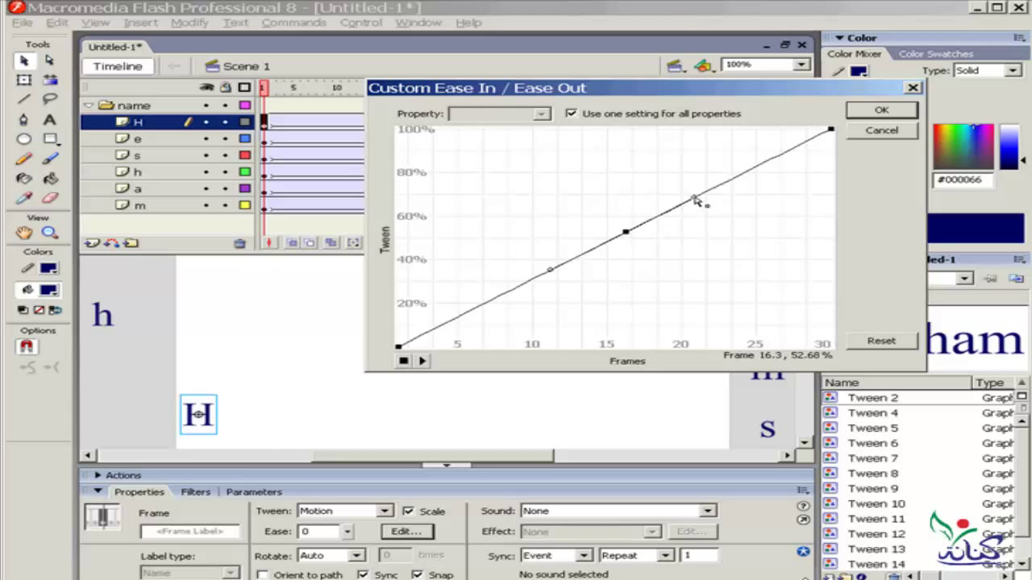
left_click_drag(694, 200, 829, 346)
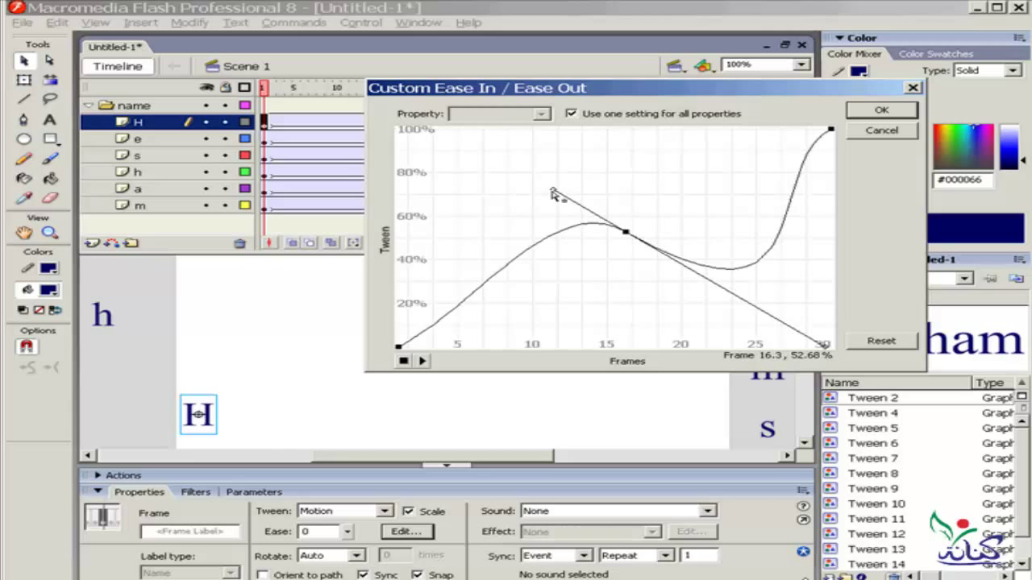
left_click_drag(553, 194, 400, 132)
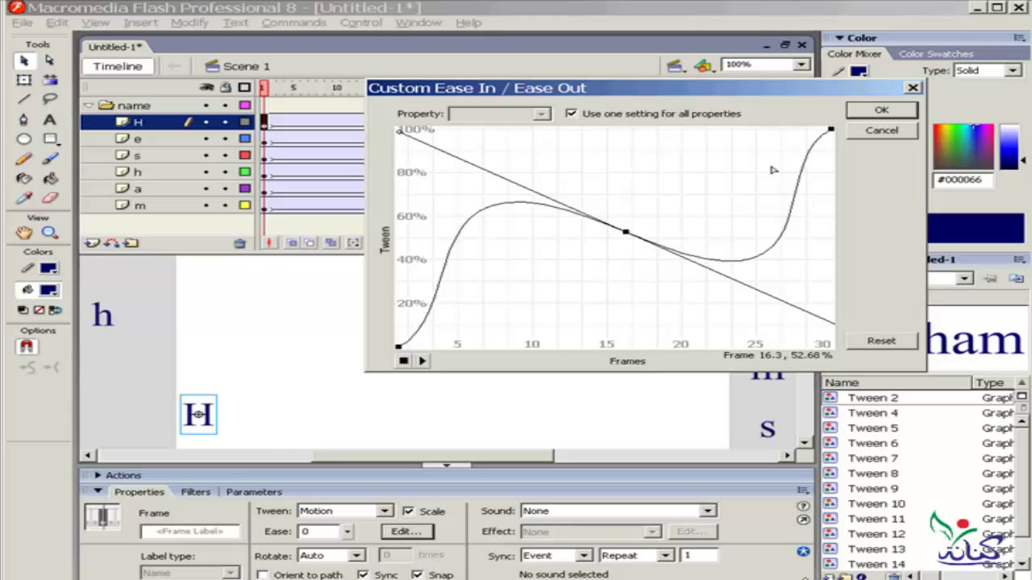
left_click(869, 113)
Give the e tween a custom ease that creeps slowly then rises sharply near frame 30.
left_click(266, 139)
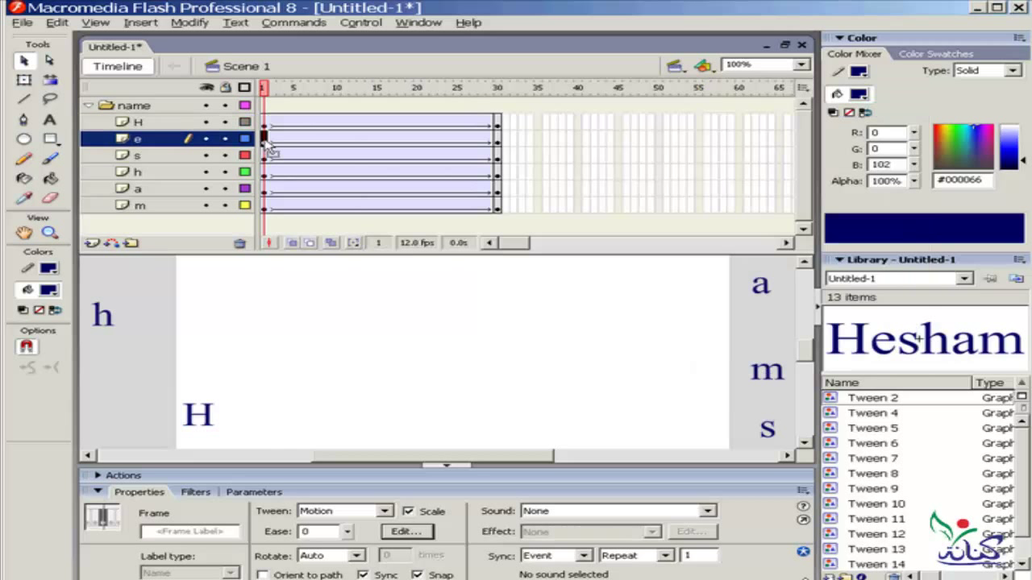
left_click(427, 534)
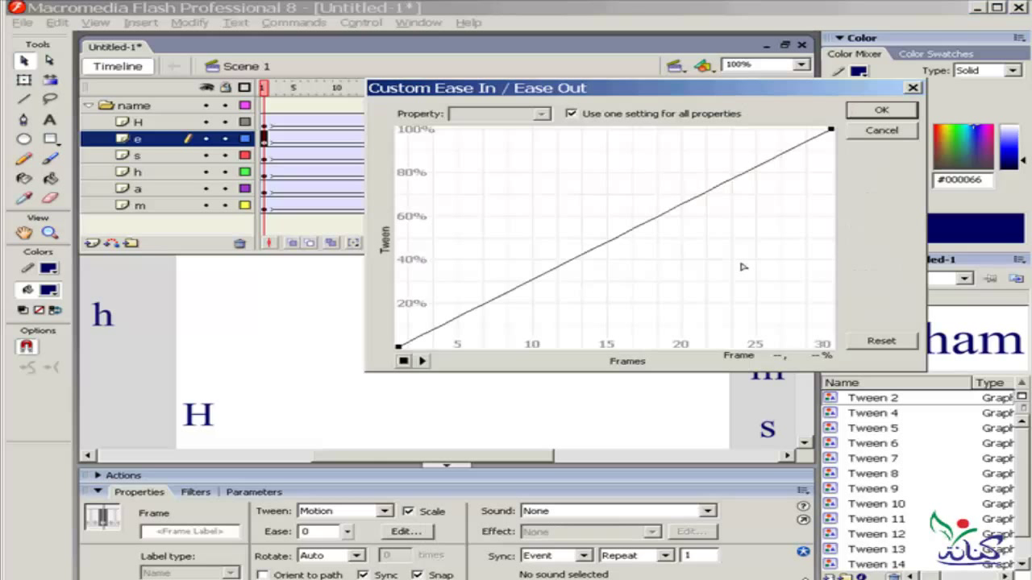
left_click(830, 130)
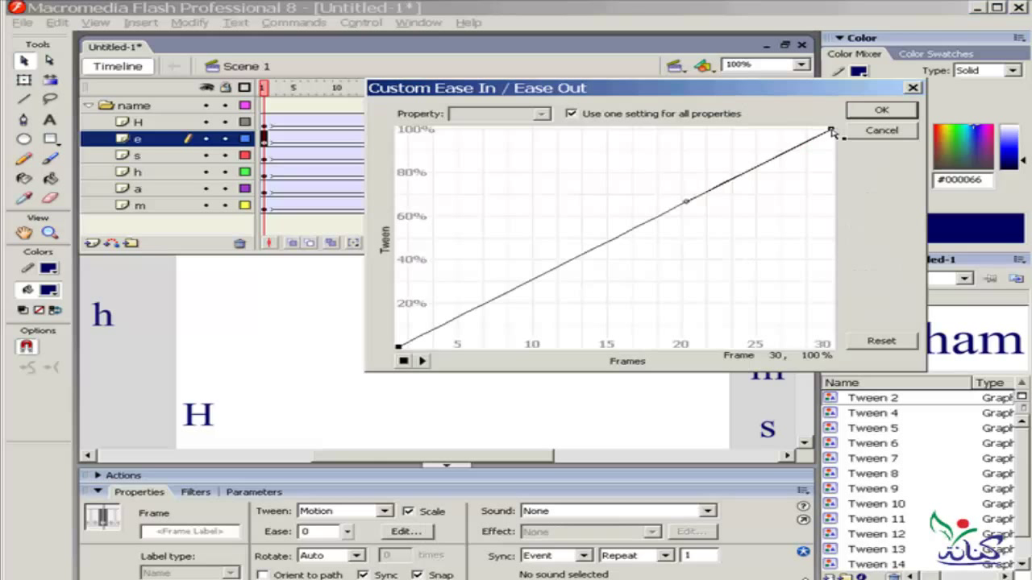
mouse_move(686, 202)
left_mouse_down()
mouse_move(456, 205)
mouse_move(817, 358)
left_mouse_up()
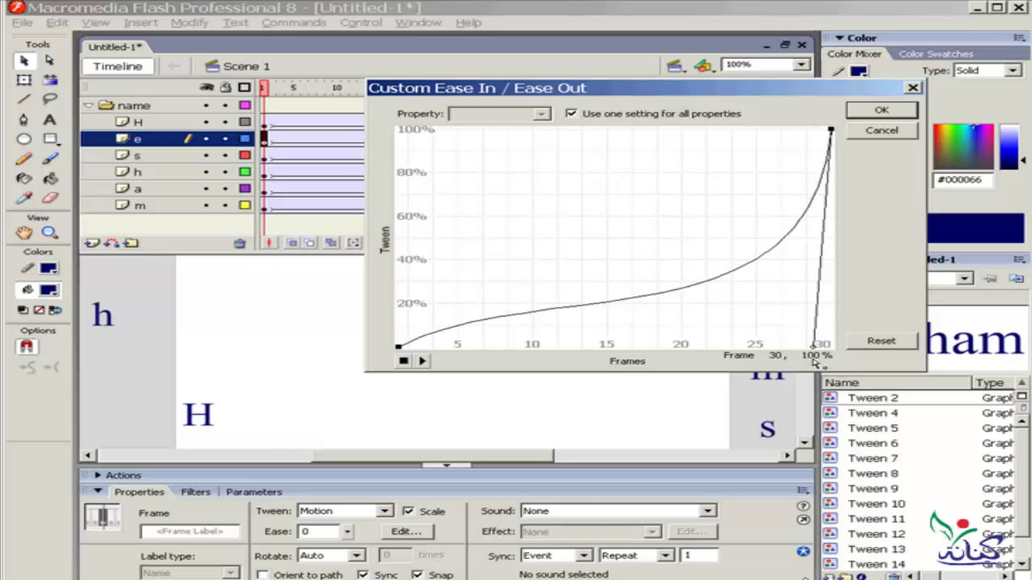
left_click(877, 112)
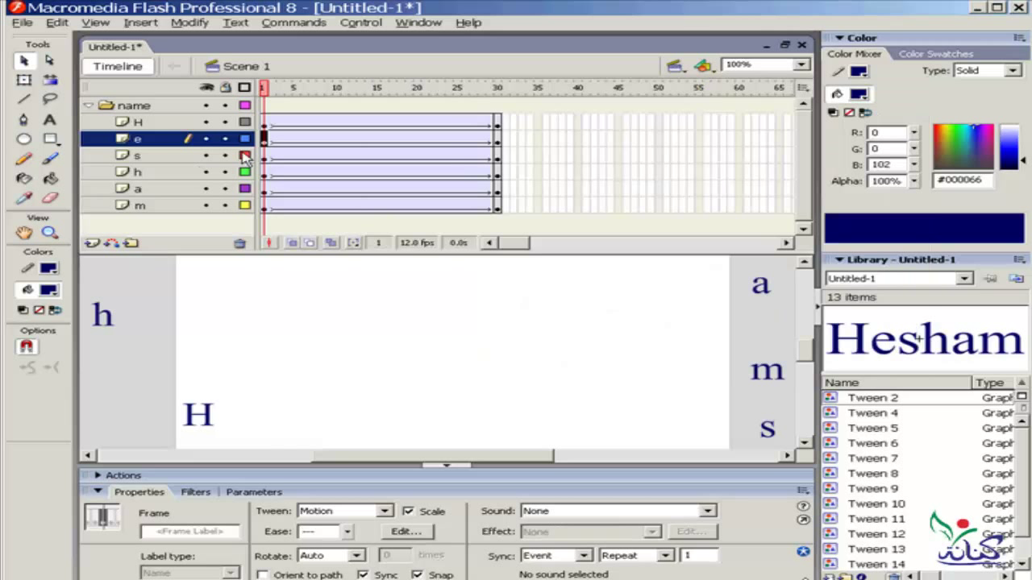
On the s tween's custom ease, add a point near frame 5 with a steep early overshoot.
left_click(268, 161)
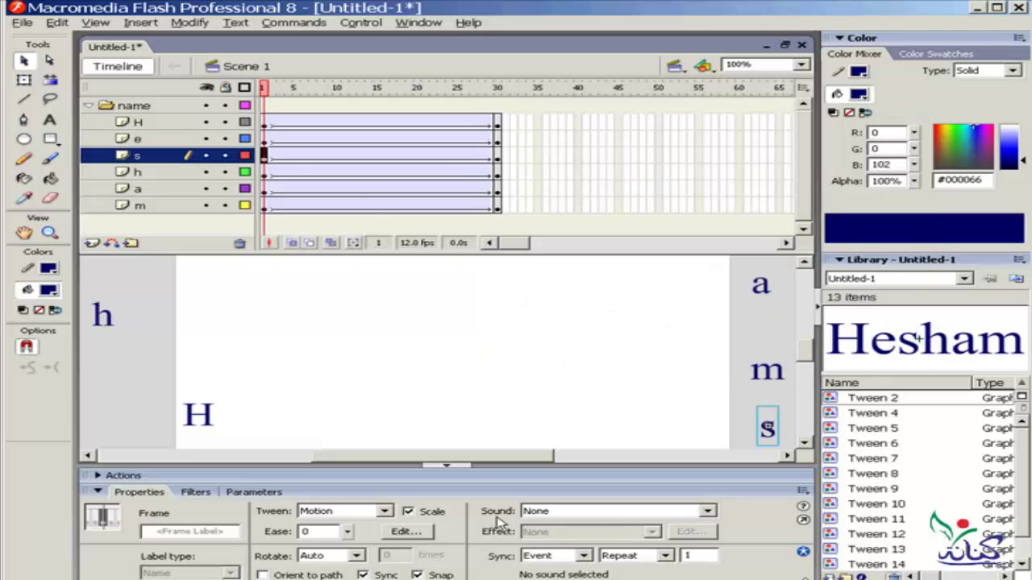
left_click(425, 534)
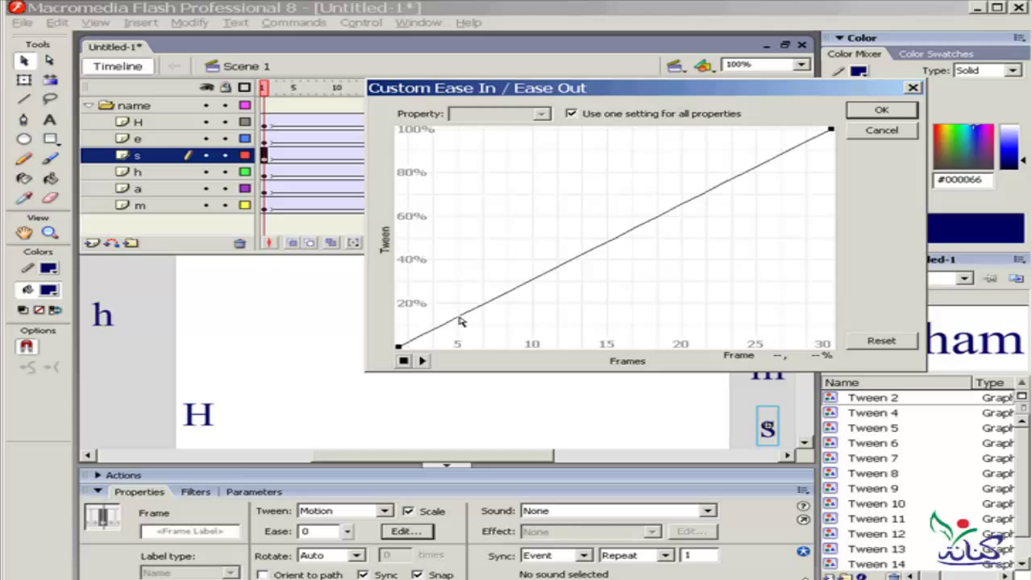
left_click(457, 318)
mouse_move(437, 325)
left_mouse_down()
mouse_move(413, 107)
mouse_move(399, 113)
left_mouse_up()
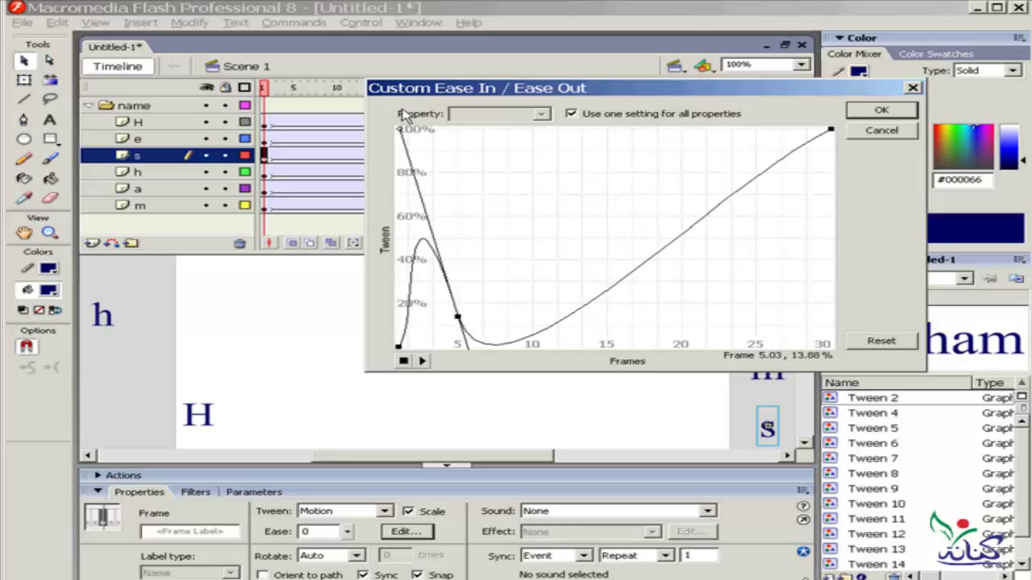
Add points near frames 21.8 and 28.6 to flatten the middle and steepen the climb to frame 30.
left_click(708, 215)
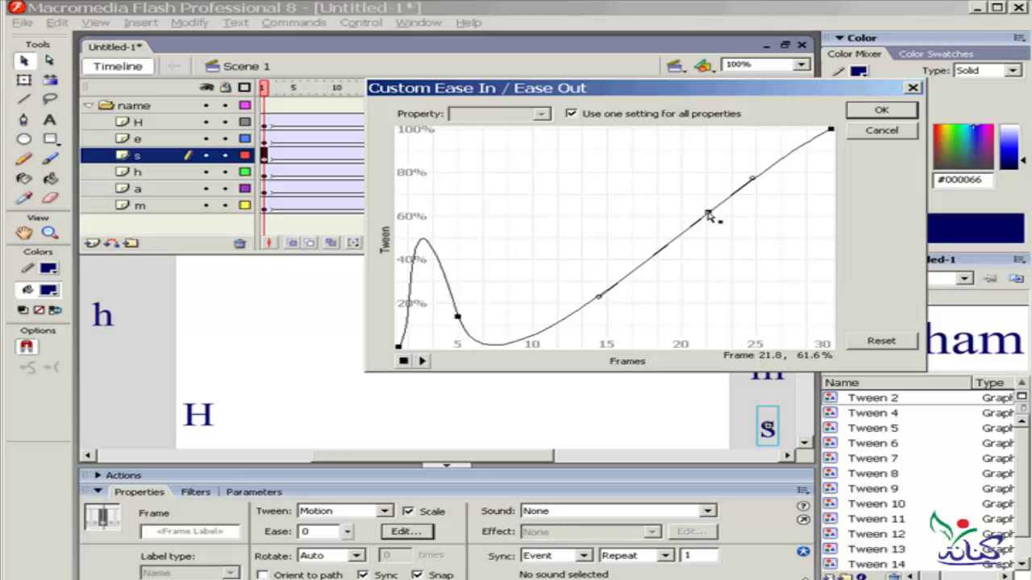
left_click_drag(708, 214, 780, 341)
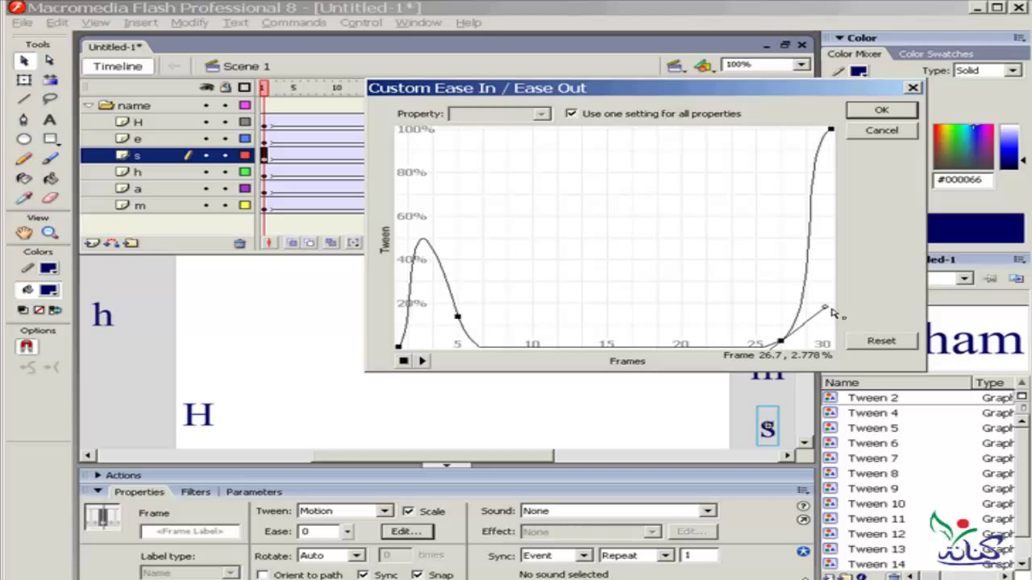
left_click(810, 216)
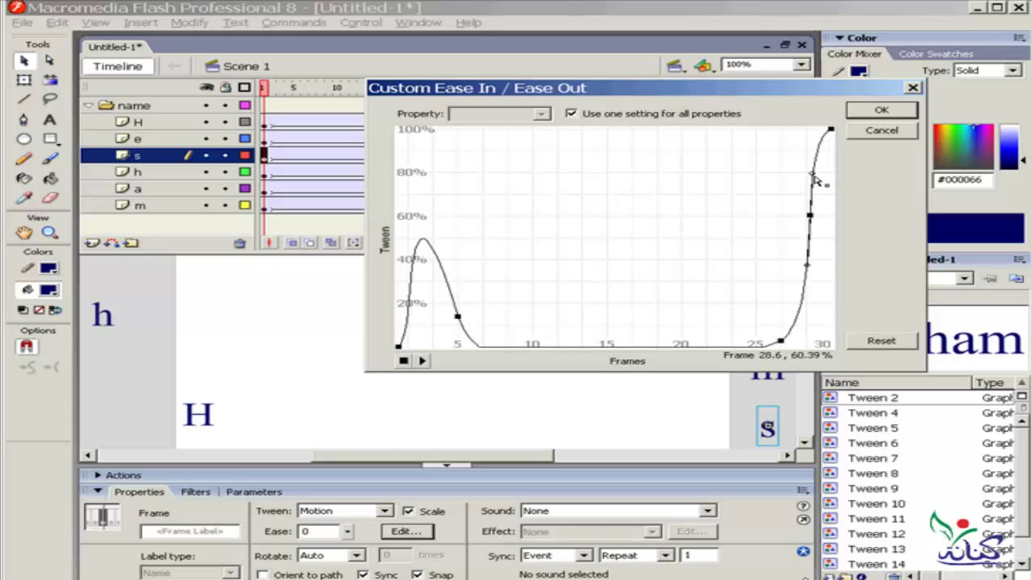
mouse_move(830, 197)
left_mouse_down()
mouse_move(751, 162)
mouse_move(695, 106)
left_mouse_up()
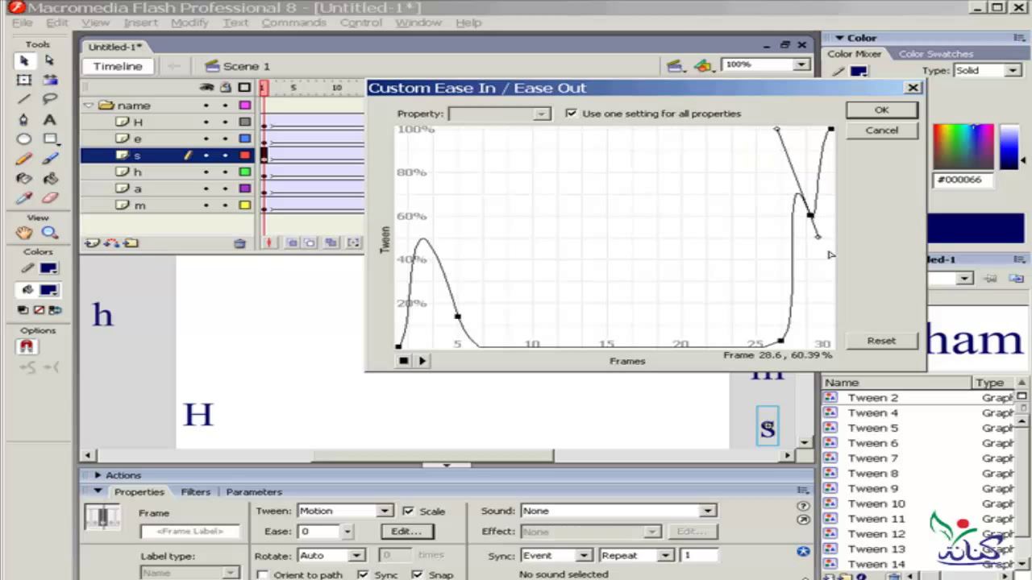
left_click_drag(818, 237, 828, 345)
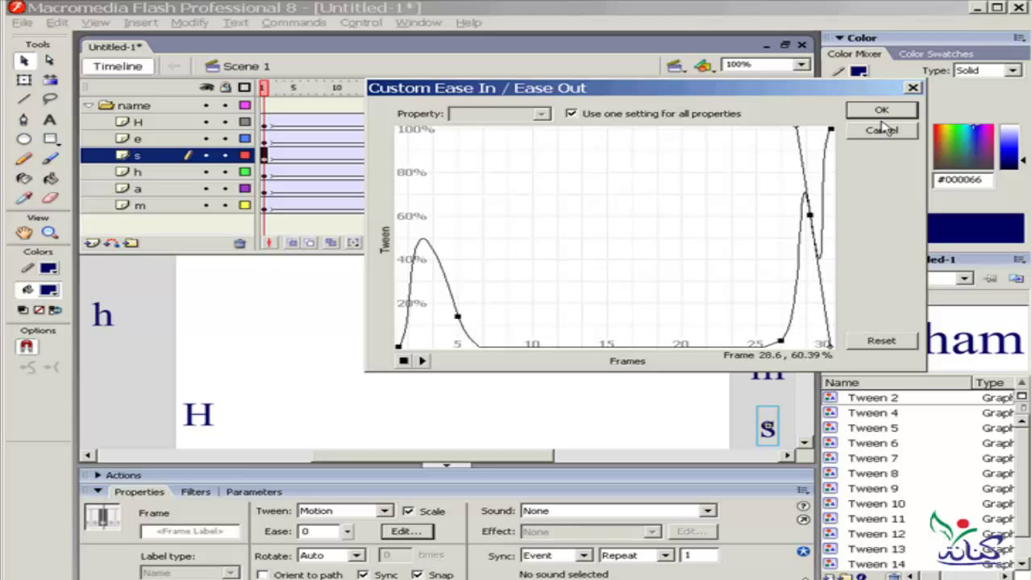
Move the ease dialog aside, preview the Hesham letters three times, then close it with Enter.
left_click_drag(656, 98, 978, 34)
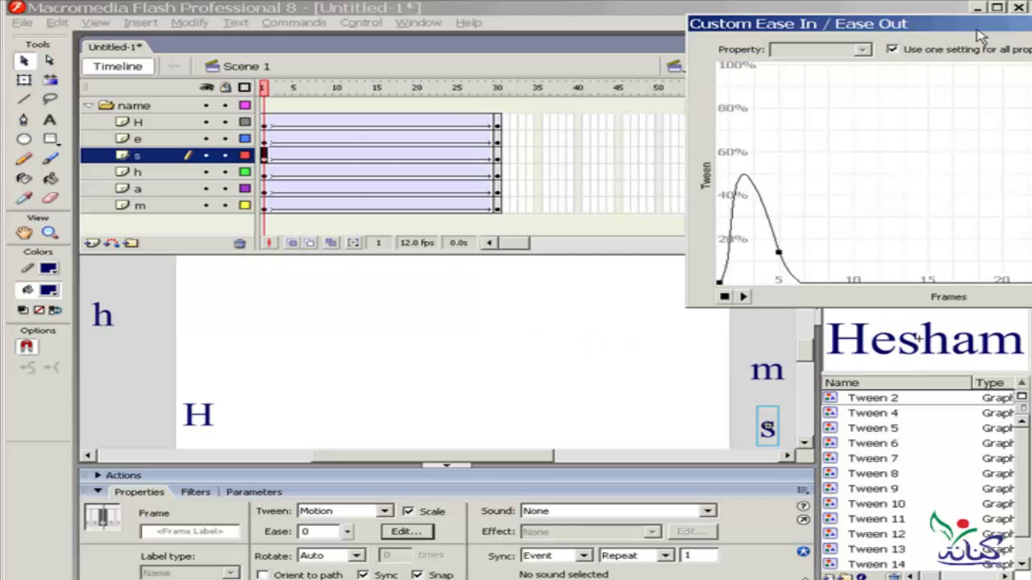
left_click(743, 298)
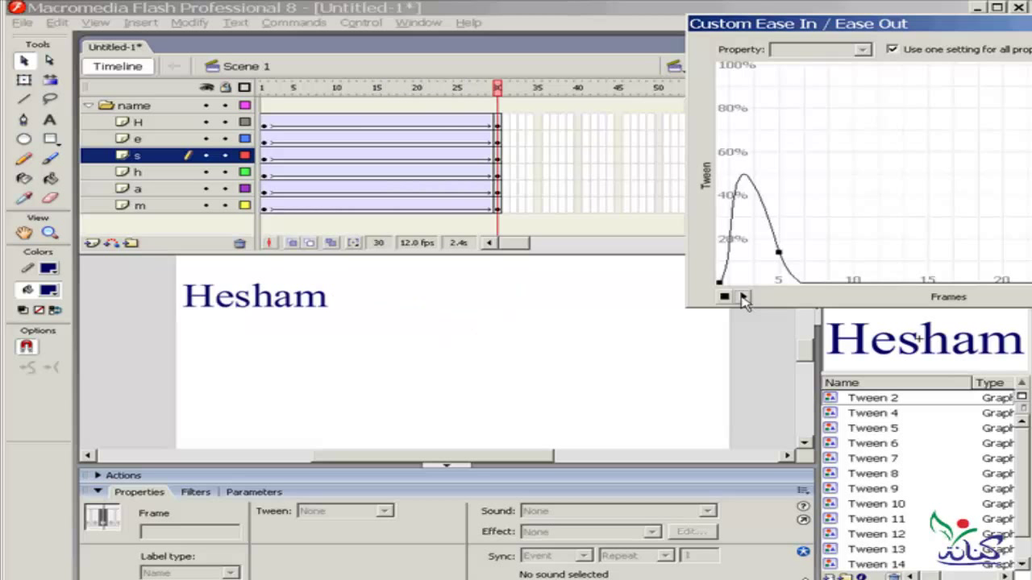
left_click(743, 298)
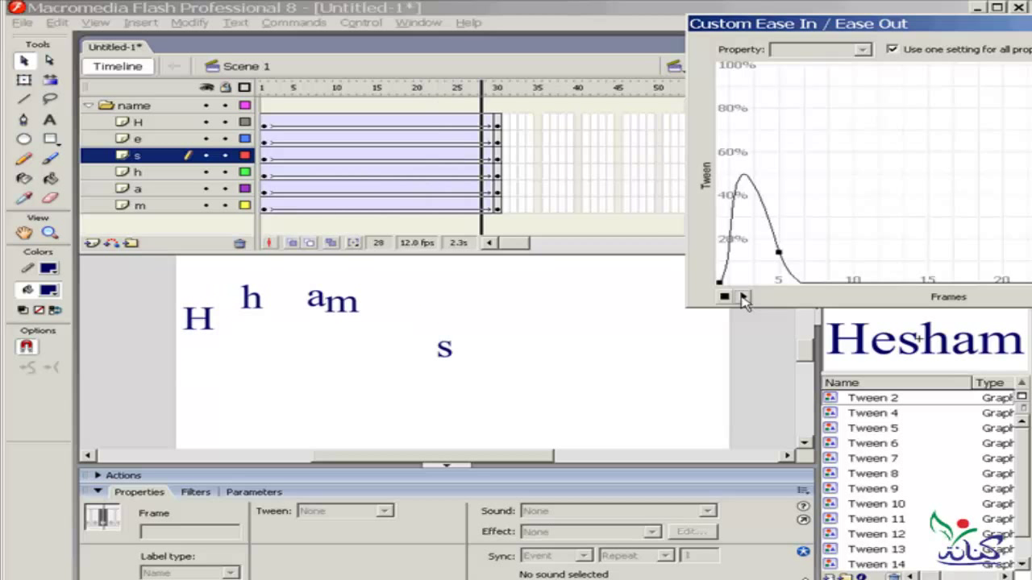
left_click(744, 299)
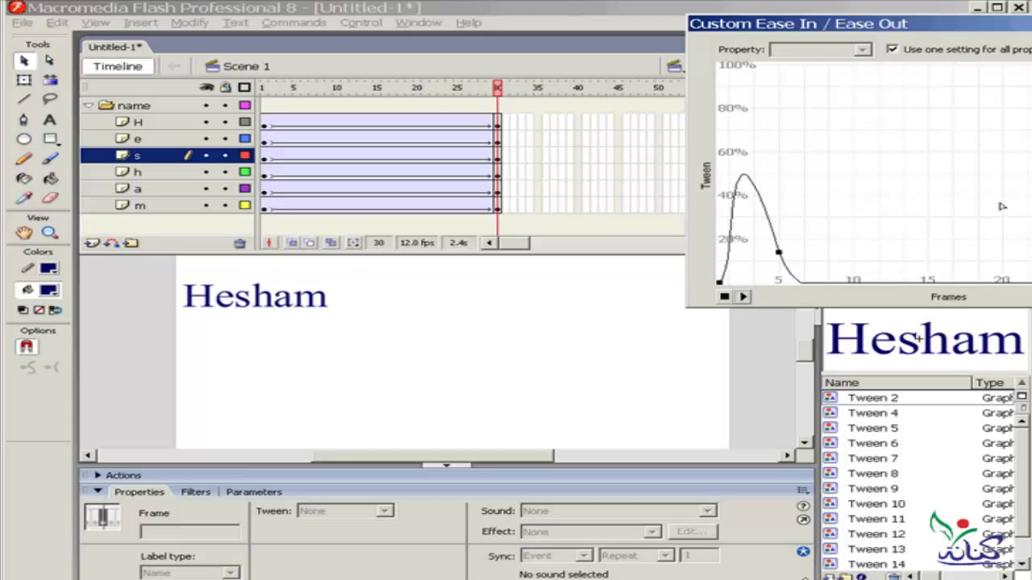
key("Return")
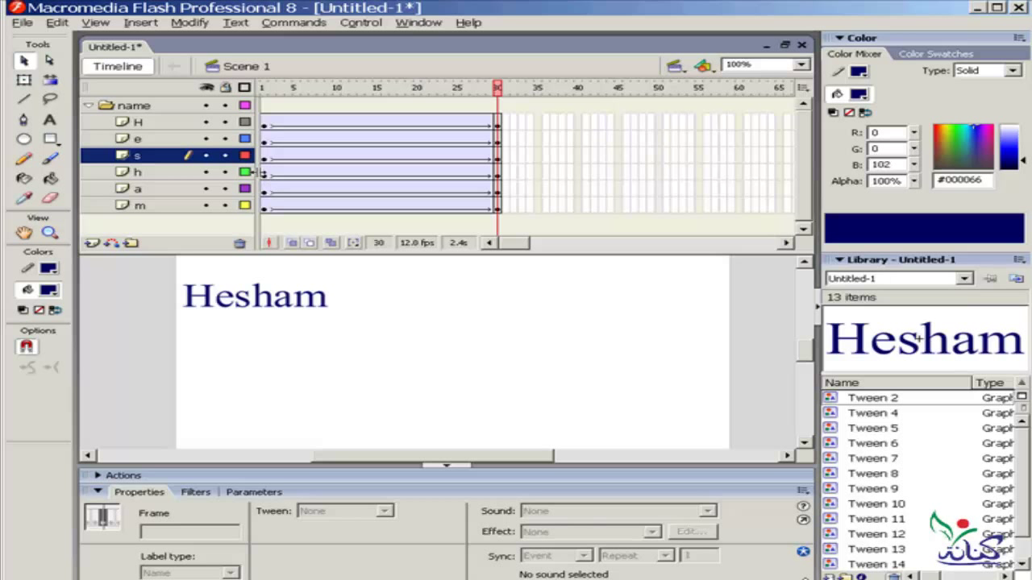
Give the h tween an S-curve ease through frame 15.6, 50.27%, peaking early and dipping near frame 20.
left_click(265, 174)
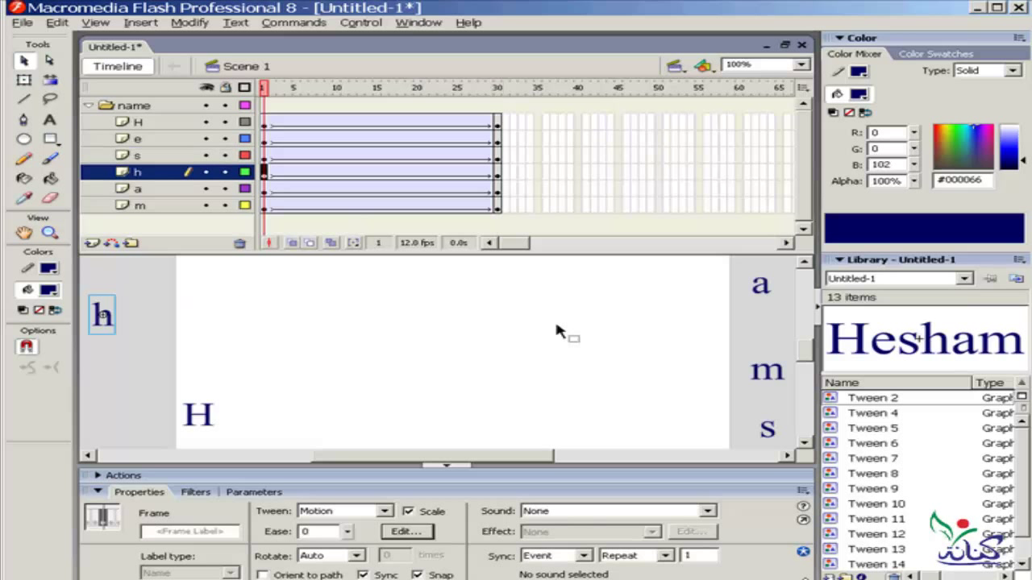
left_click(407, 533)
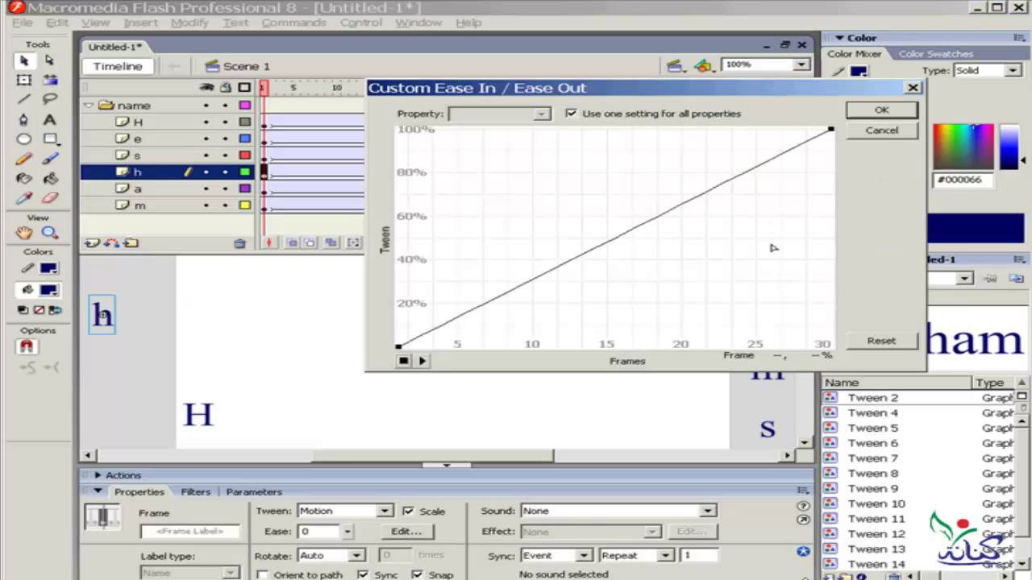
left_click(616, 237)
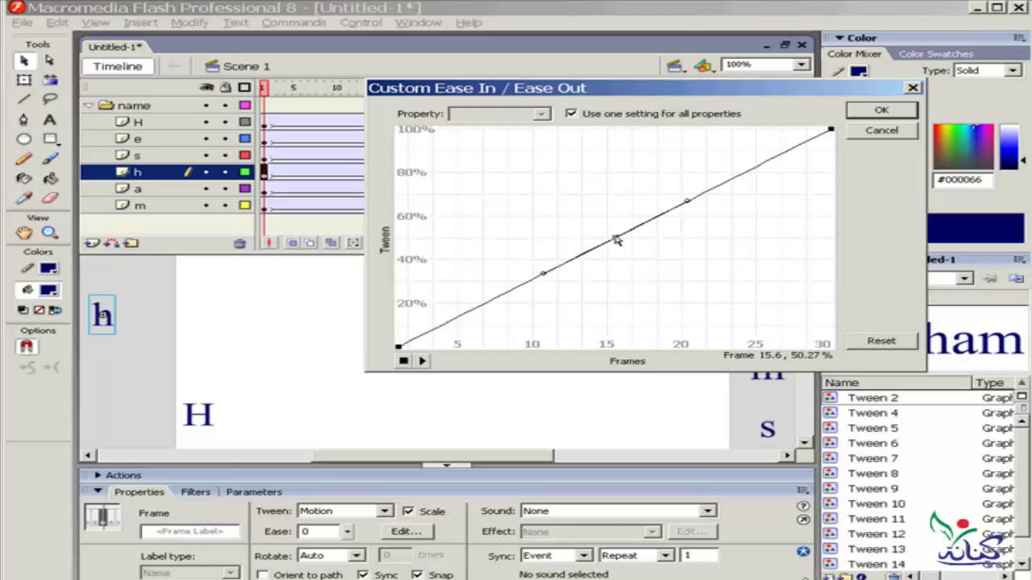
left_click_drag(690, 206, 776, 293)
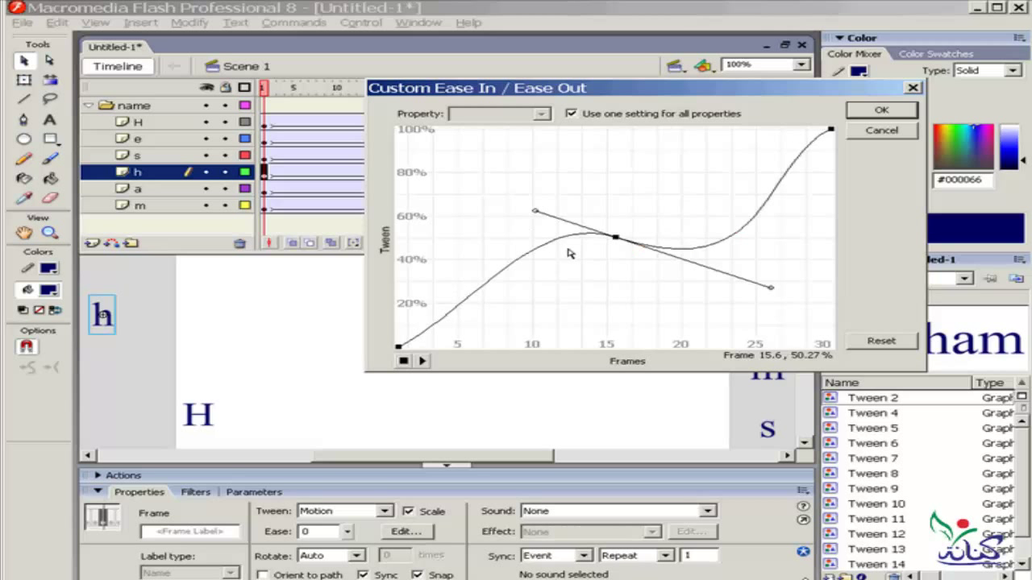
left_click_drag(536, 213, 594, 169)
left_click_drag(577, 165, 435, 129)
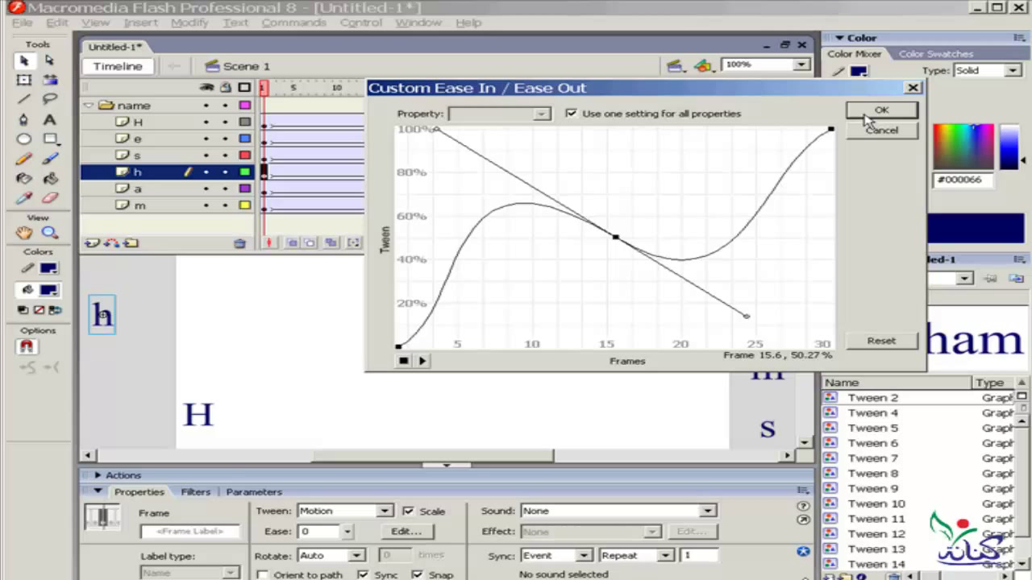
Confirm the h ease, then add points near frames 3, 8.3, 18 and 24.7 on the a tween's ease curve.
left_click(878, 110)
left_click(264, 192)
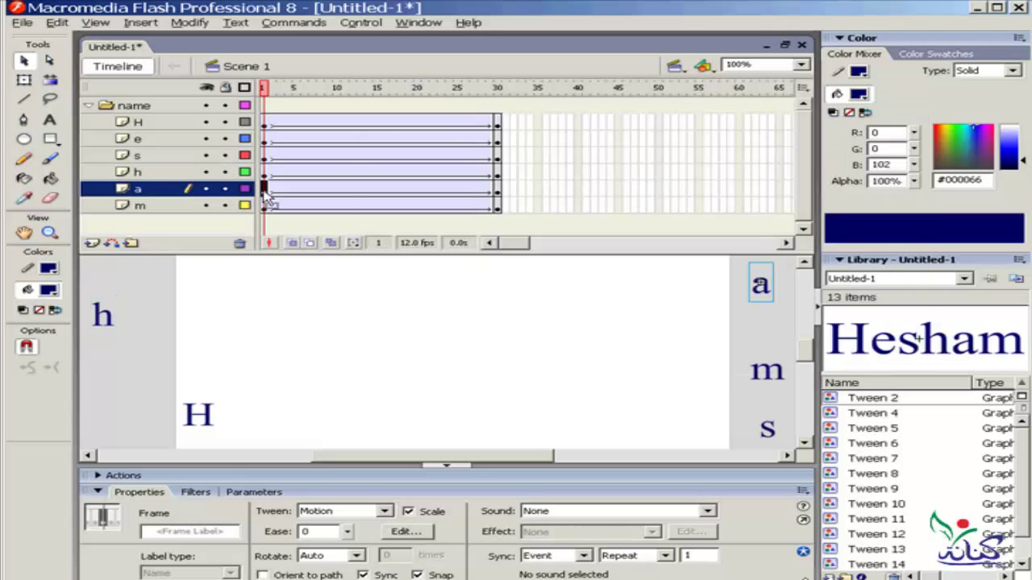
left_click(405, 531)
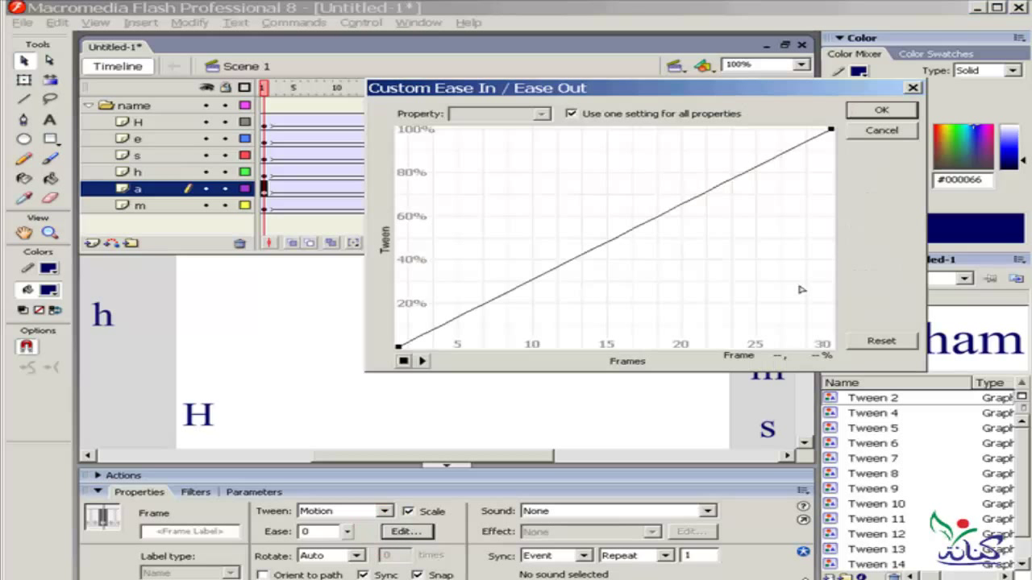
left_click(429, 330)
left_click(506, 292)
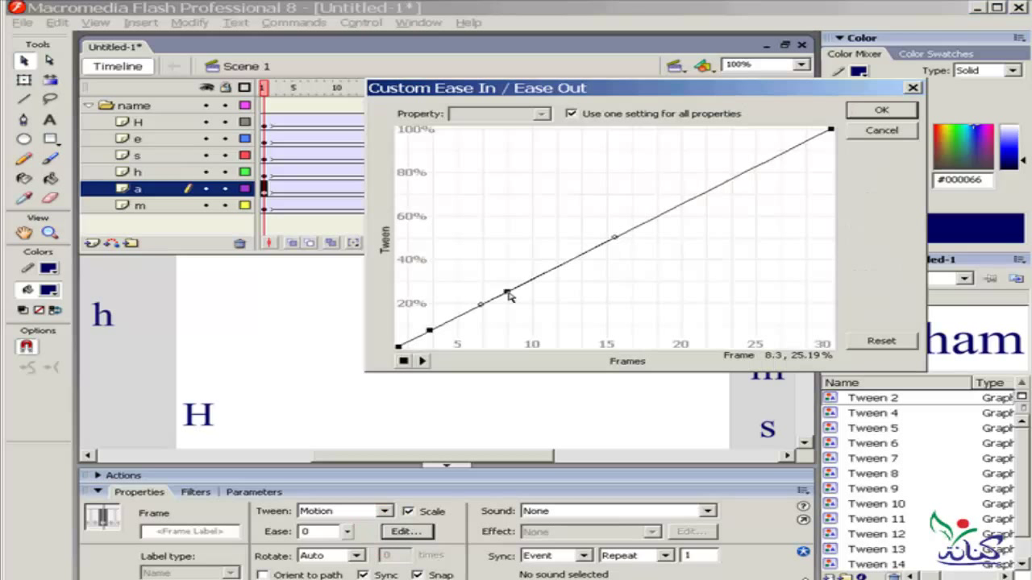
left_click(657, 216)
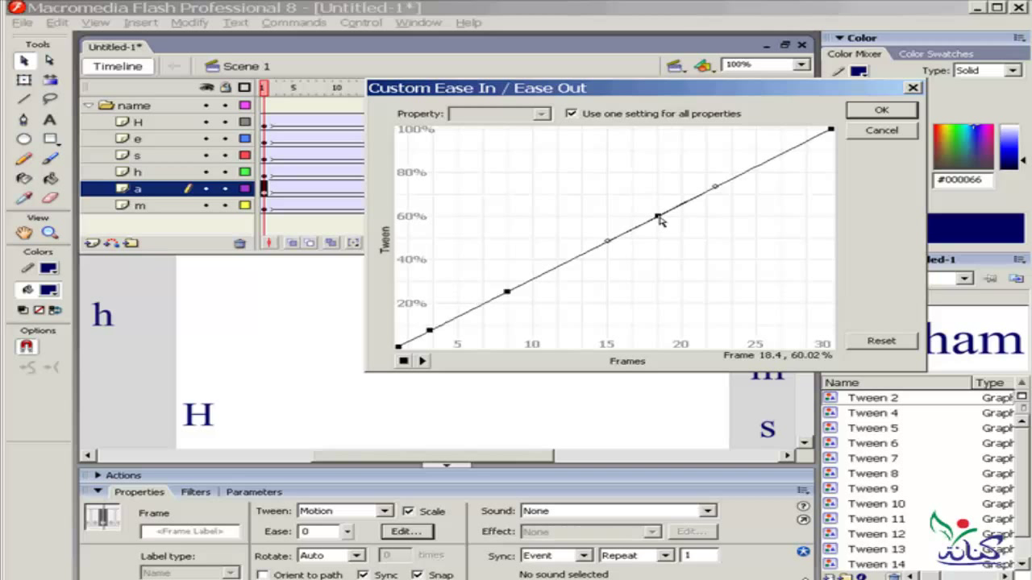
left_click(751, 168)
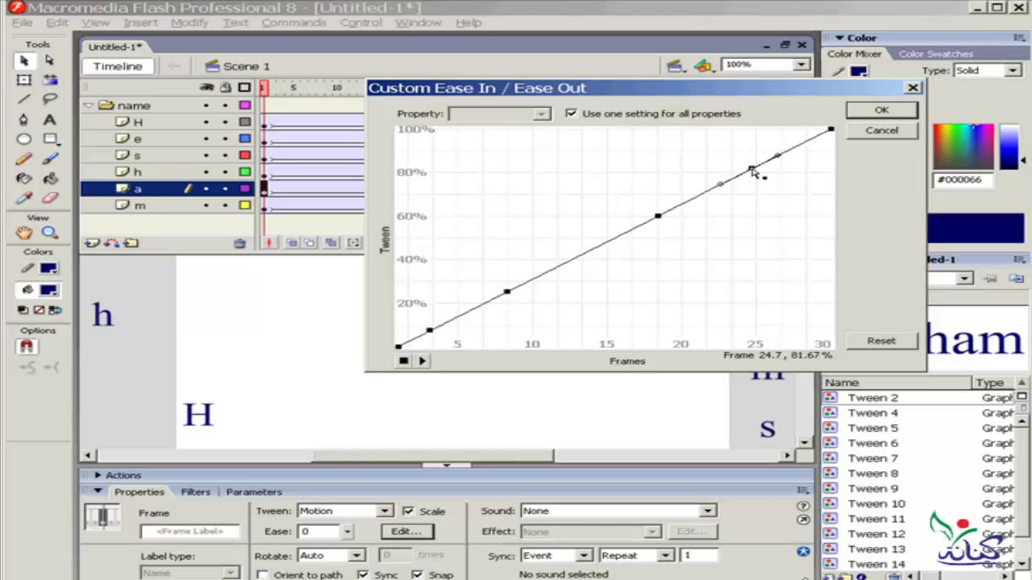
Bend the a curve into dips after frames 25, 18, 8 and 3, and apply the ease.
left_click(659, 218)
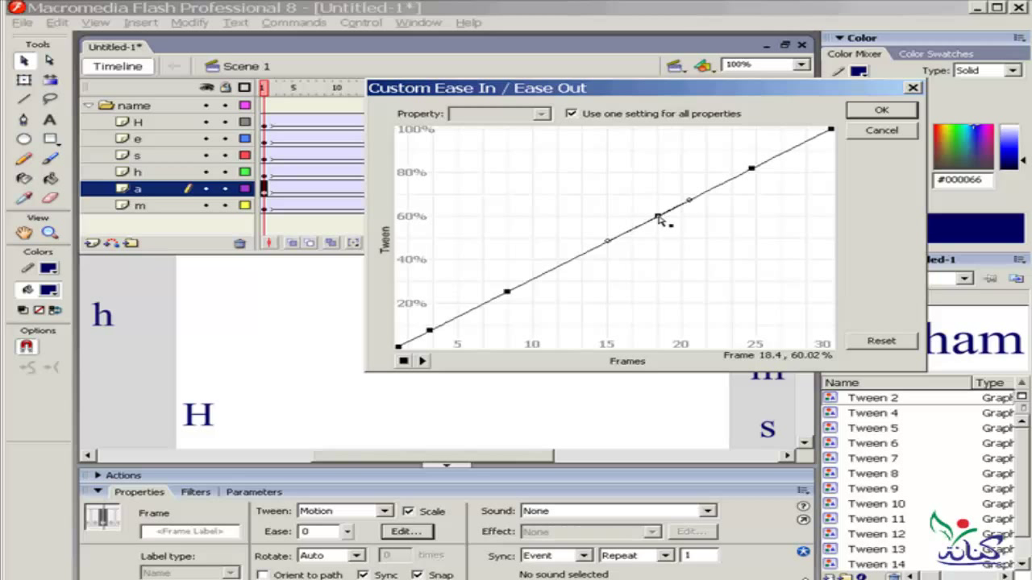
left_click(751, 169)
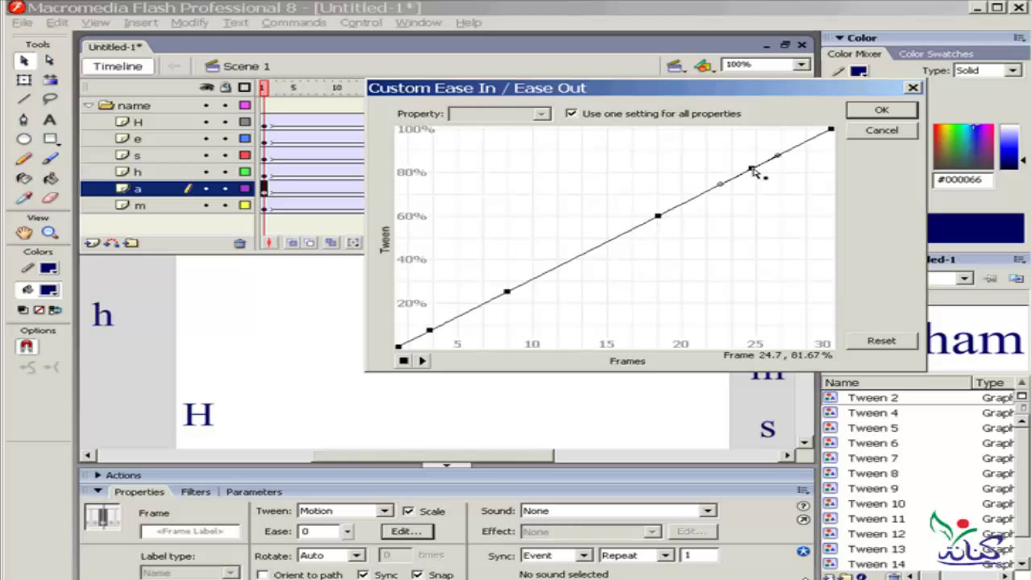
mouse_move(777, 157)
left_mouse_down()
mouse_move(796, 192)
mouse_move(751, 272)
left_mouse_up()
left_click(658, 216)
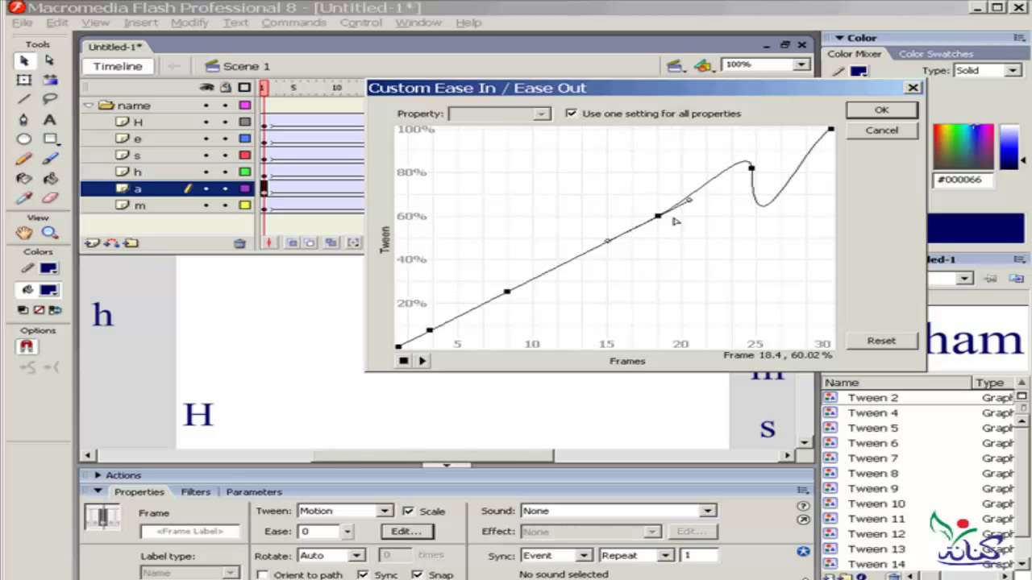
left_click_drag(690, 200, 675, 315)
left_click(506, 292)
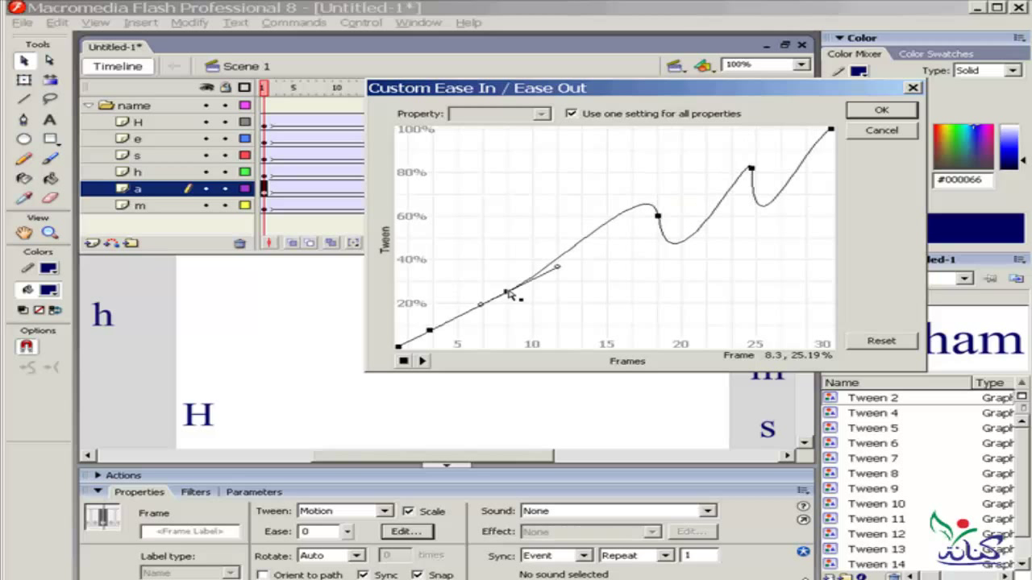
left_click_drag(556, 266, 531, 373)
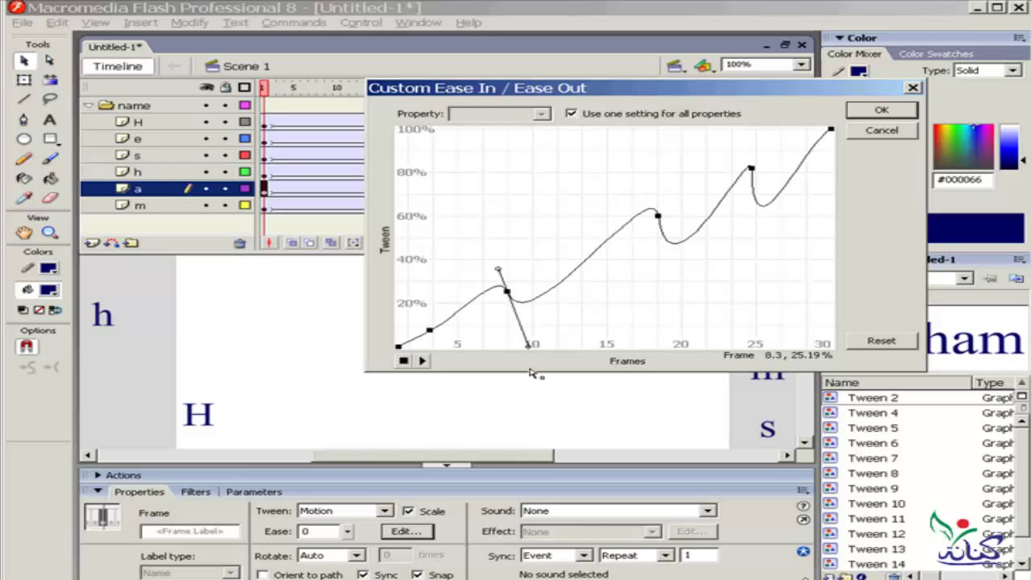
left_click(430, 329)
mouse_move(467, 327)
left_mouse_down()
mouse_move(462, 345)
mouse_move(432, 347)
left_mouse_up()
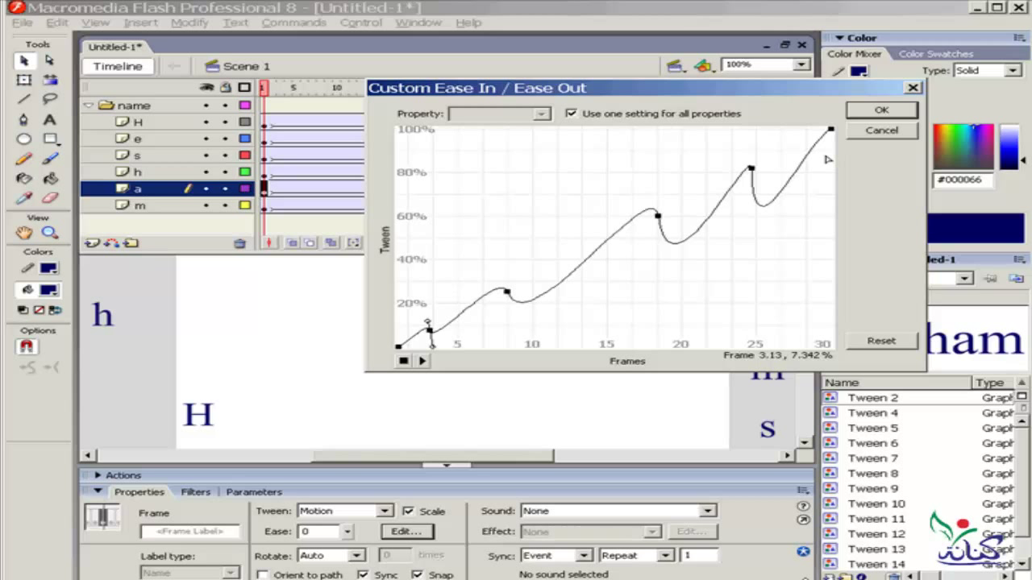
left_click(880, 112)
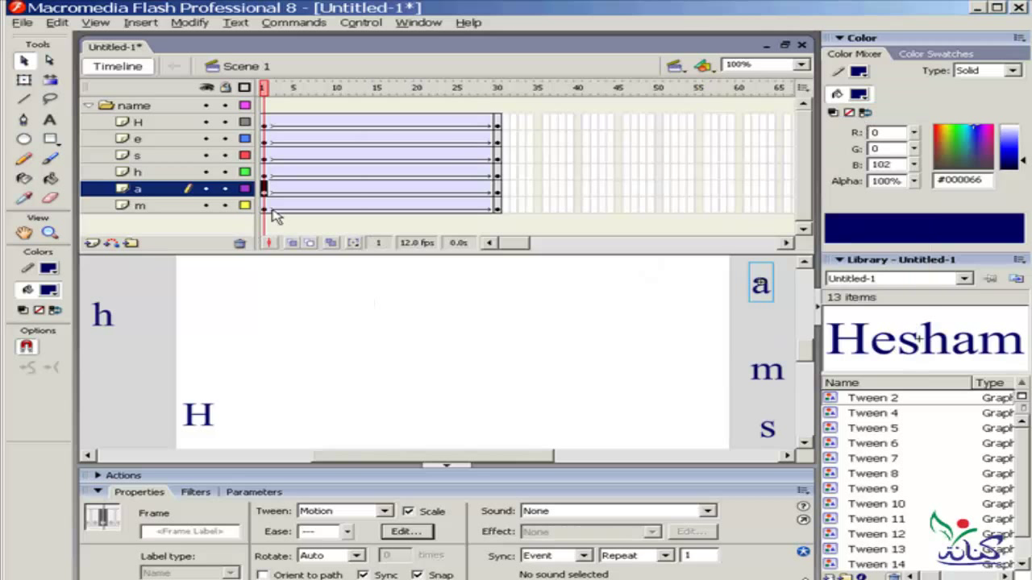
Give the m layer's tween an S-shaped custom ease, steep around frame 17 at about 54%.
left_click(273, 208)
left_click(407, 532)
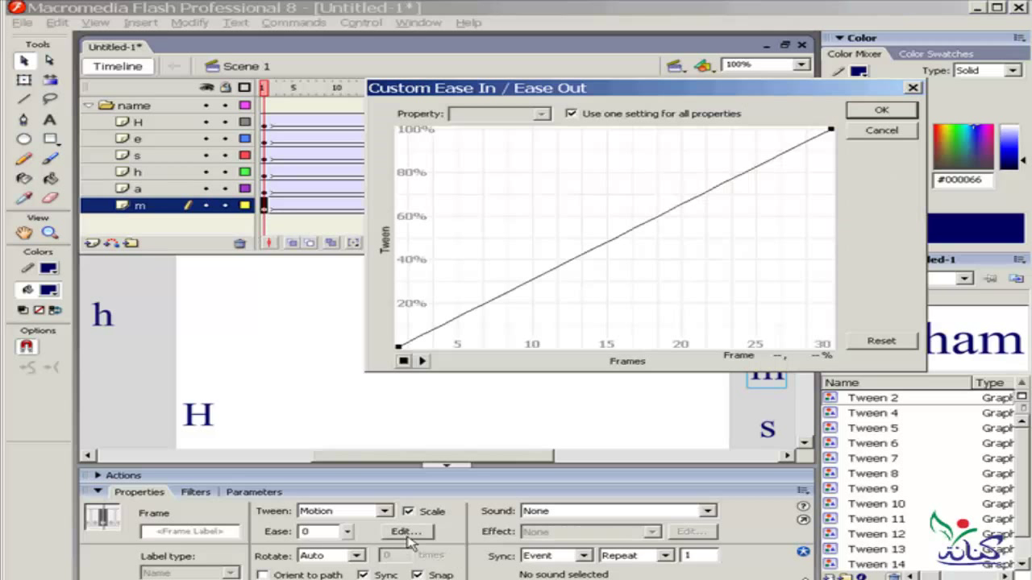
left_click(633, 229)
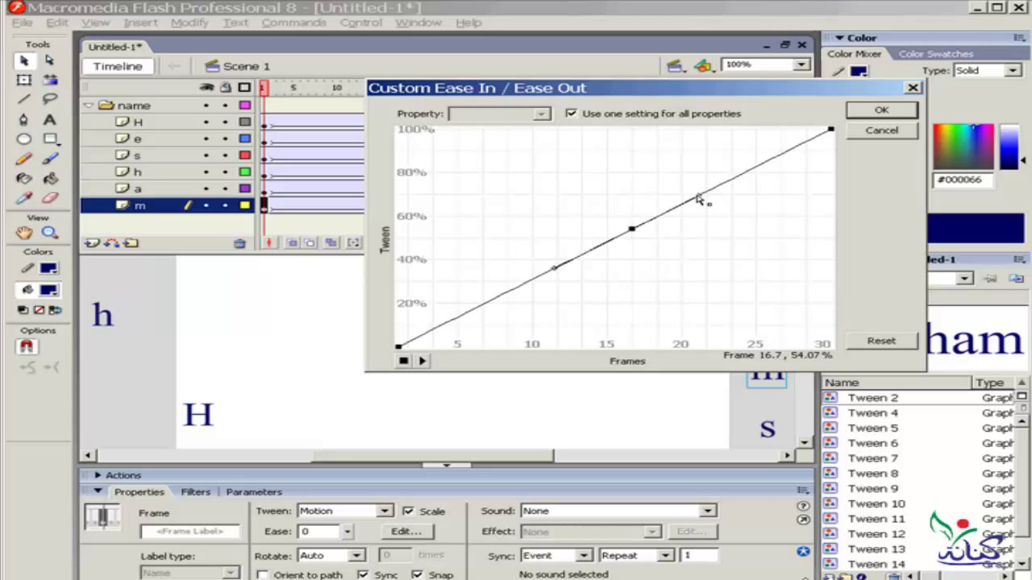
mouse_move(698, 200)
left_mouse_down()
mouse_move(438, 157)
mouse_move(649, 385)
mouse_move(755, 281)
mouse_move(608, 137)
left_mouse_up()
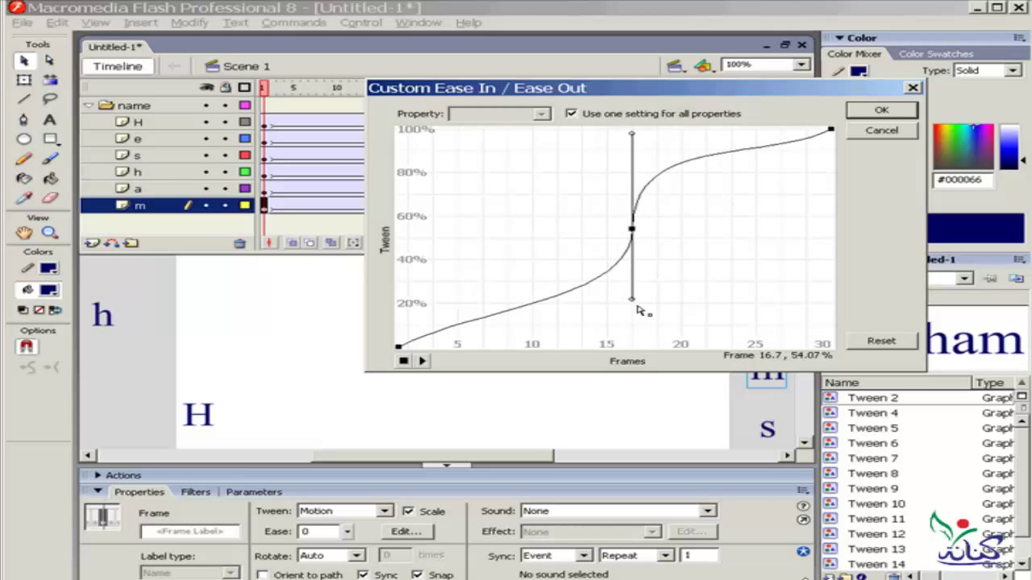
left_click_drag(632, 299, 632, 345)
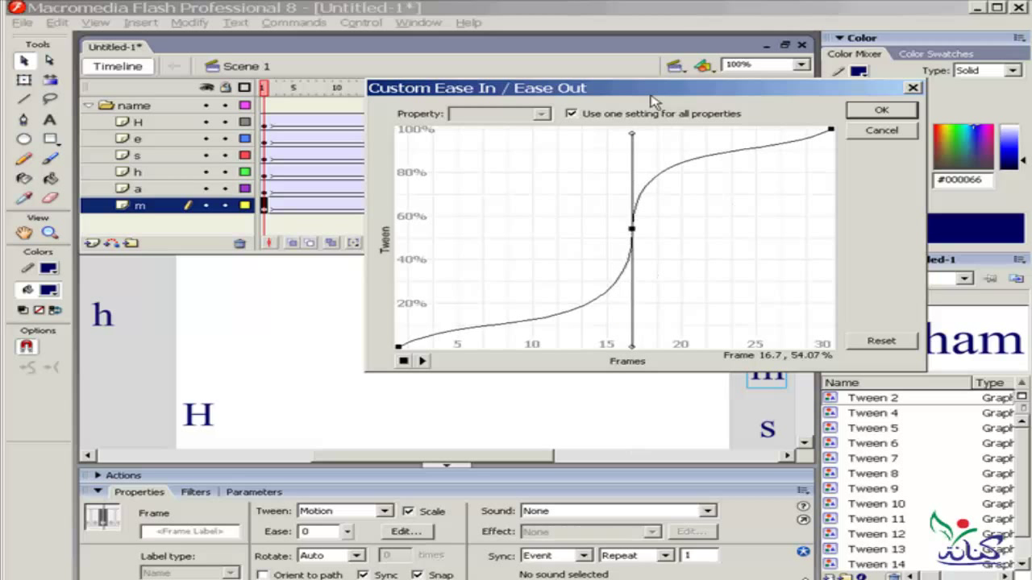
left_click(882, 112)
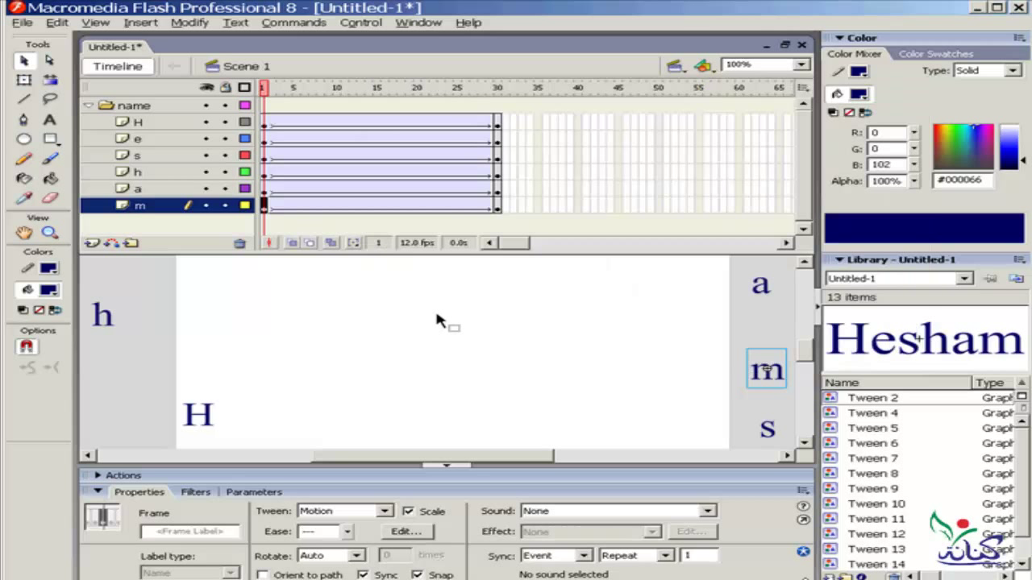
Play the letter animation from frame 1, then test the movie in the player and close it.
left_click(264, 90)
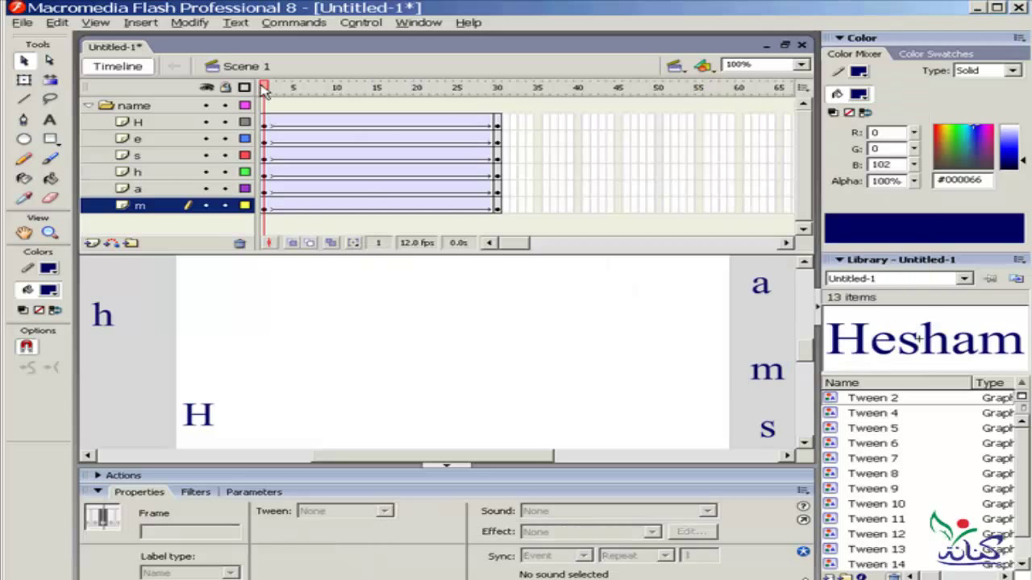
key("Return")
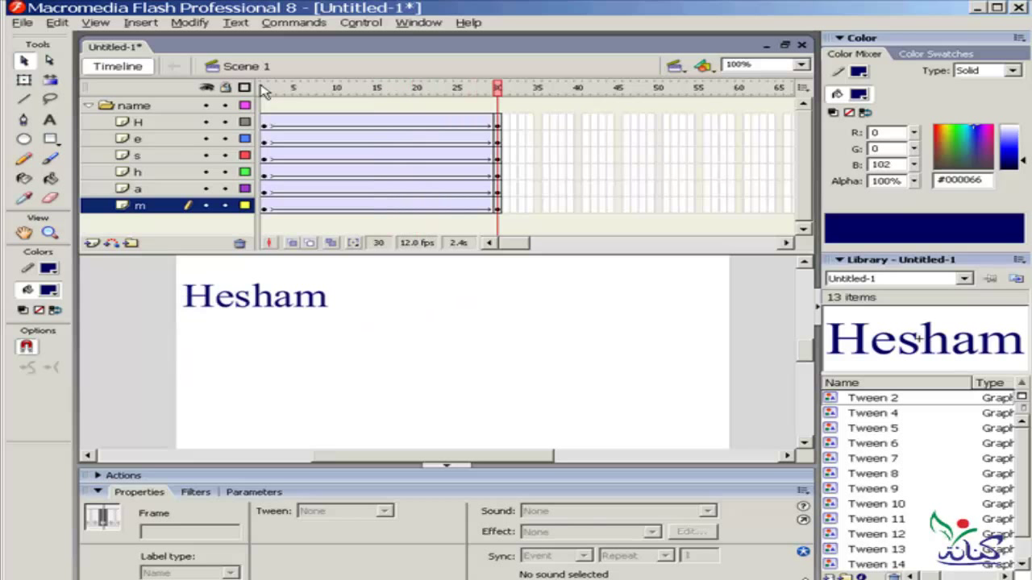
key("ctrl+Return")
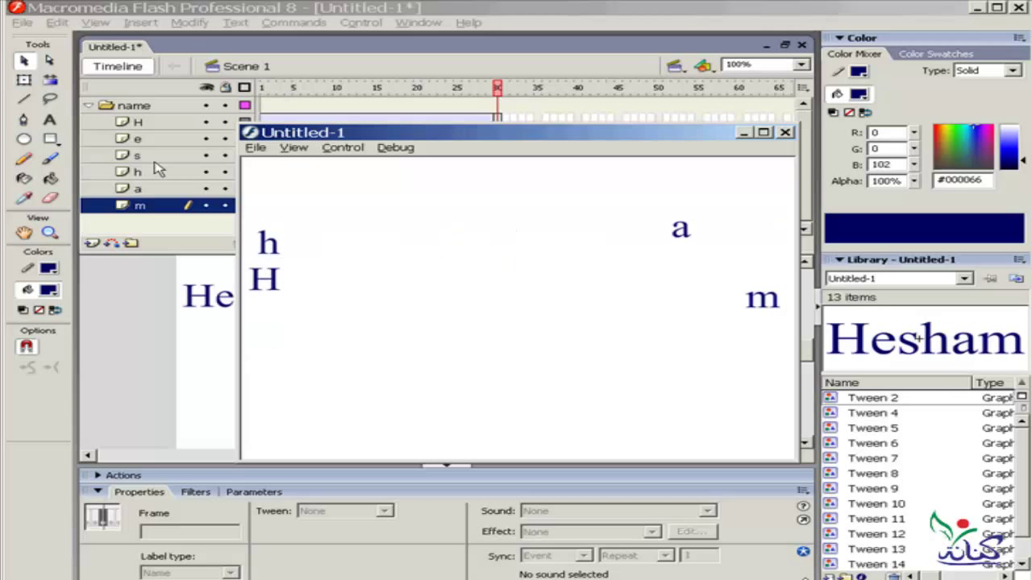
left_click(784, 132)
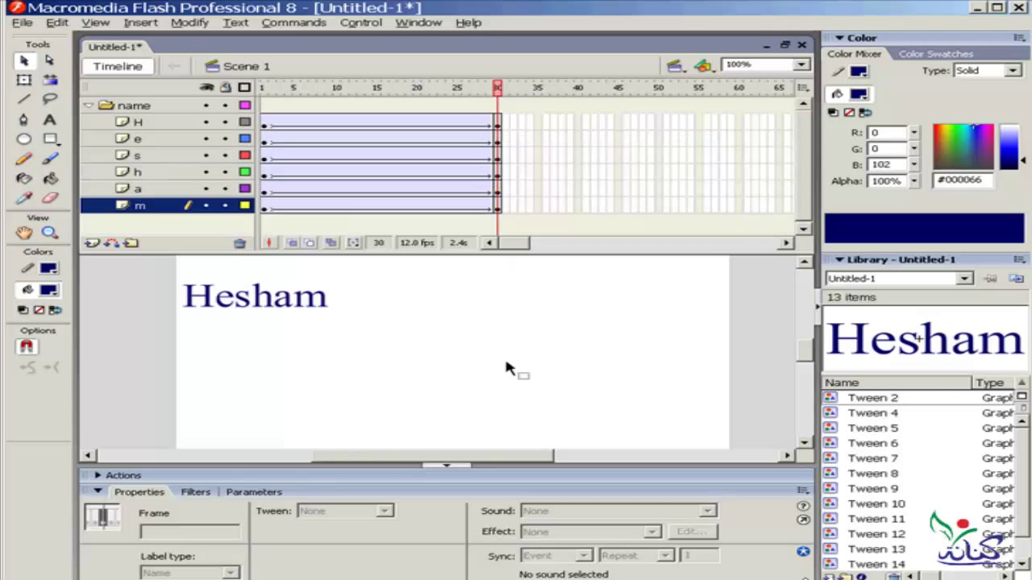
Reopen the H tween's custom ease and turn off 'Use one setting for all properties'.
left_click(265, 123)
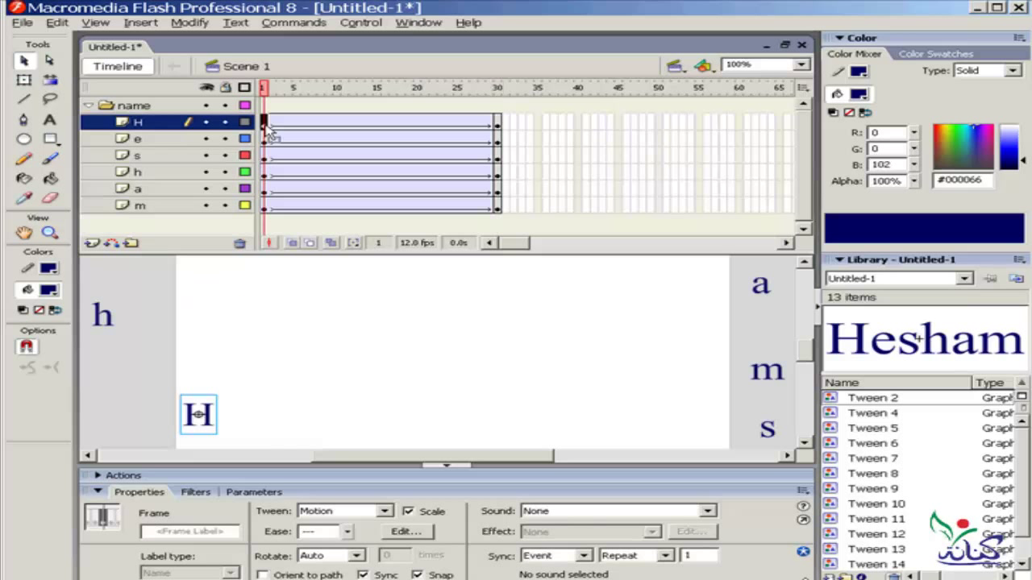
left_click(406, 532)
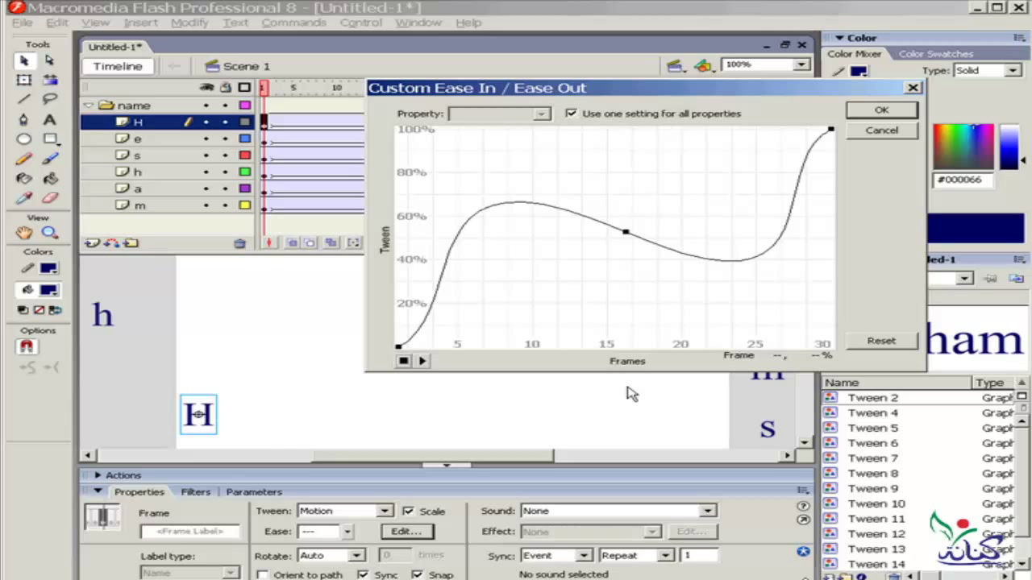
left_click(572, 113)
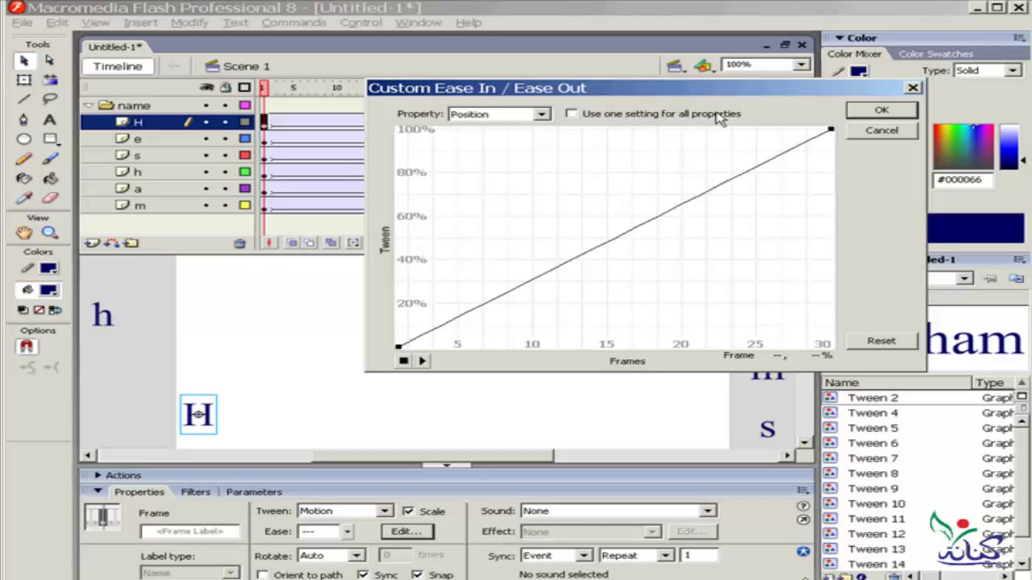
Keep Position selected with its linear curve and confirm the H tween's ease settings.
left_click(543, 114)
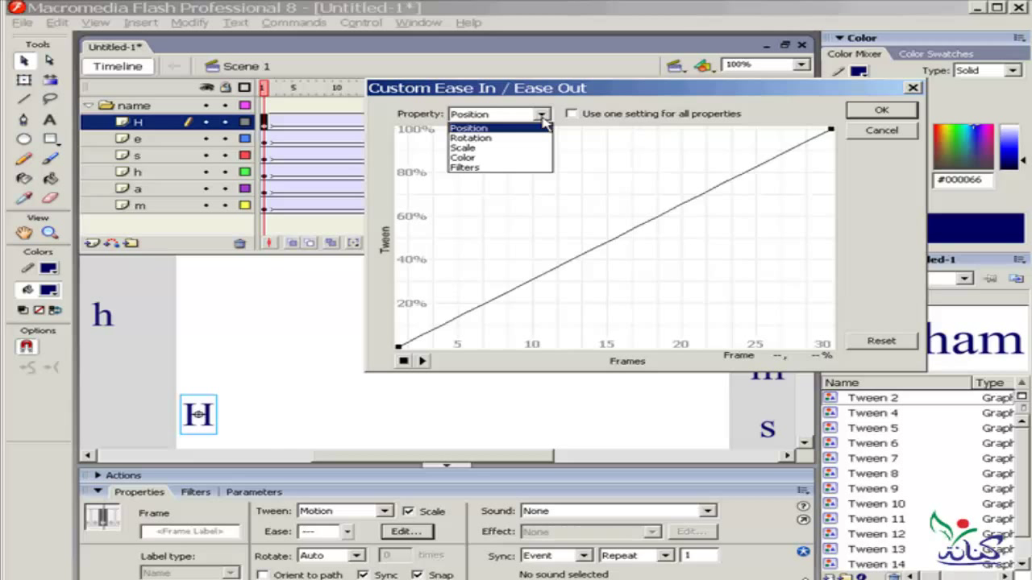
left_click(881, 112)
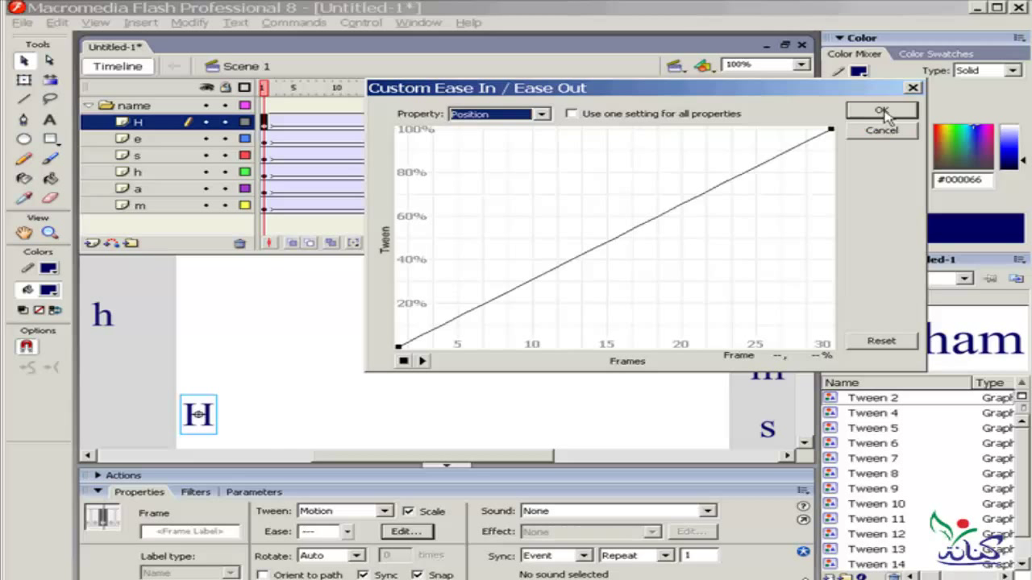
left_click(861, 110)
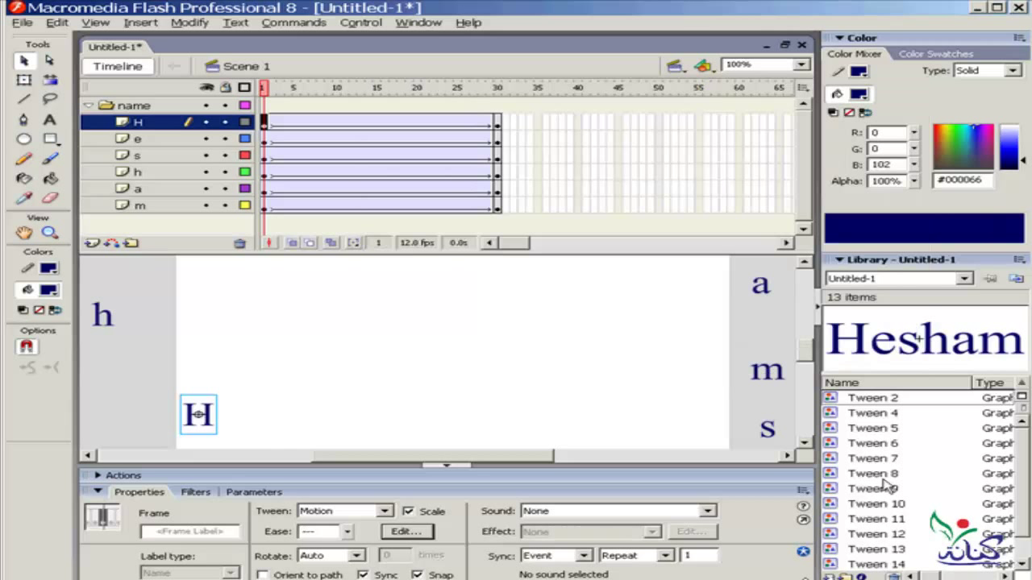